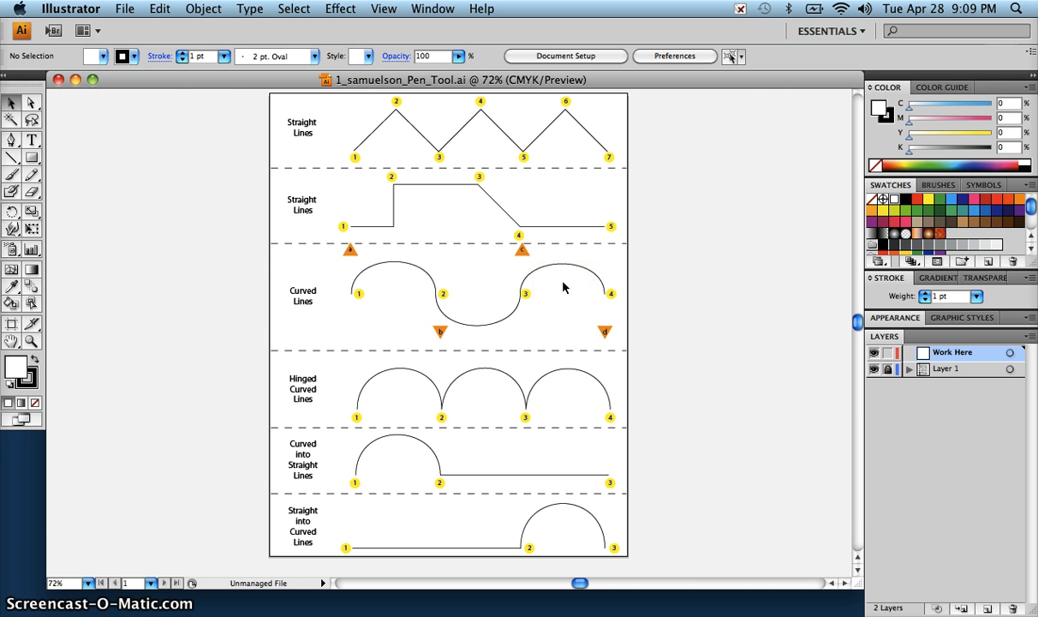
Step: Zoom in to 150% on the first Straight Lines exercise and activate the Pen tool
{"action": "key", "text": "super+equal"}
{"action": "key", "text": "super+equal"}
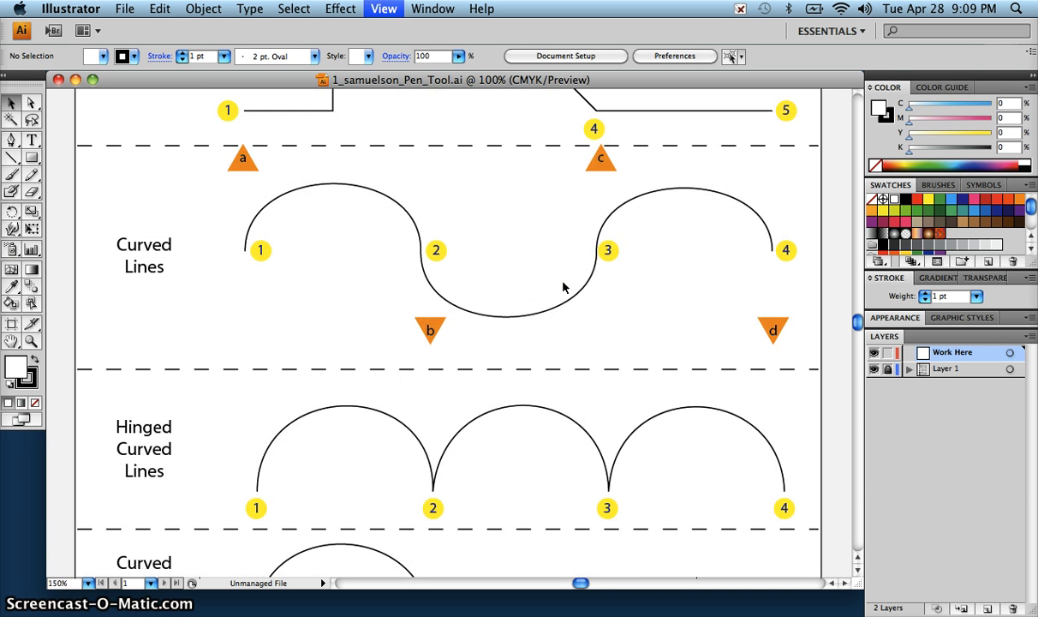
{"action": "left_click", "coordinate": [517, 341]}
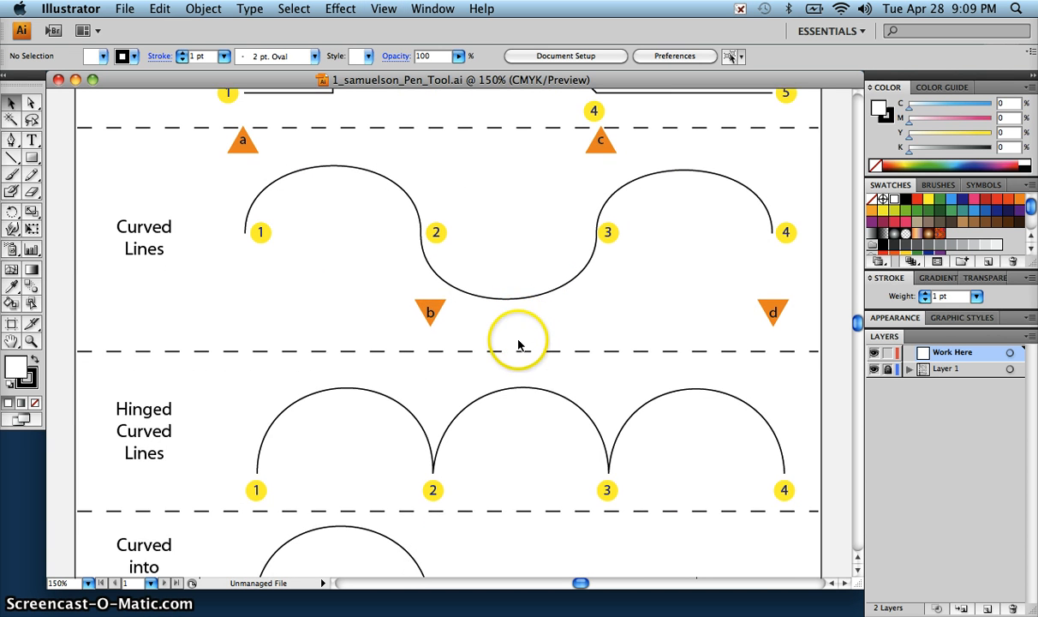
{"action": "scroll", "coordinate": [518, 343], "scroll_direction": "up", "scroll_amount": 5}
{"action": "scroll", "coordinate": [518, 345], "scroll_direction": "up", "scroll_amount": 4}
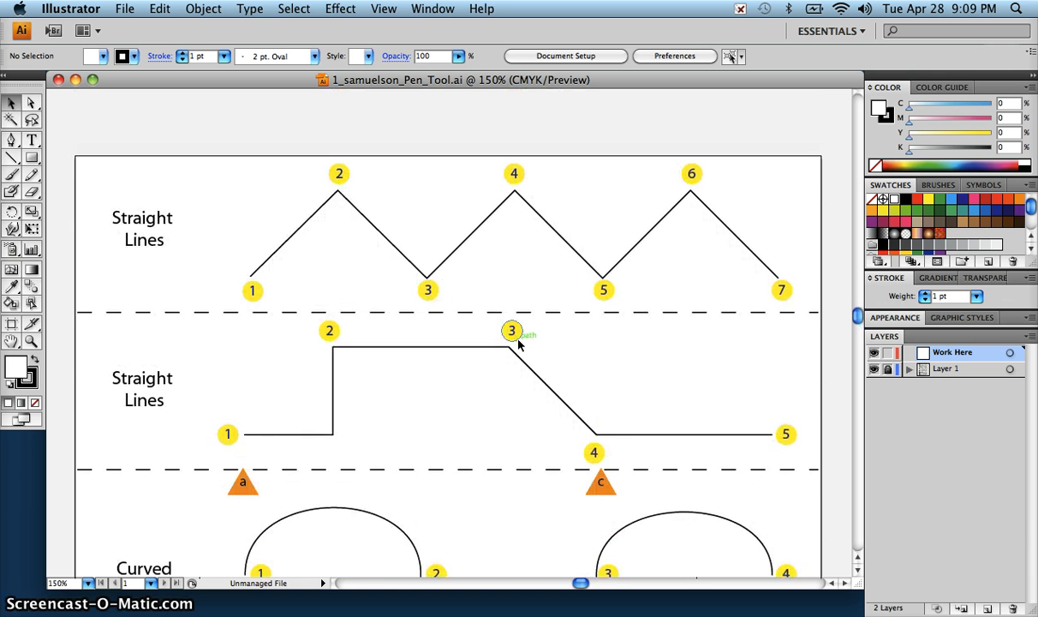
{"action": "left_click", "coordinate": [590, 283]}
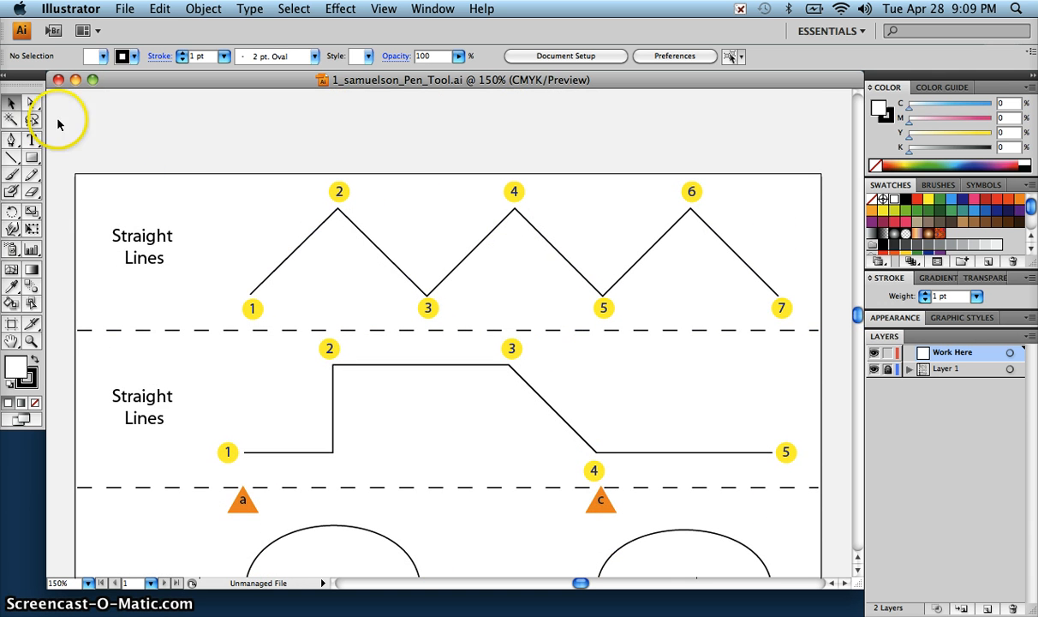
{"action": "left_click", "coordinate": [41, 152]}
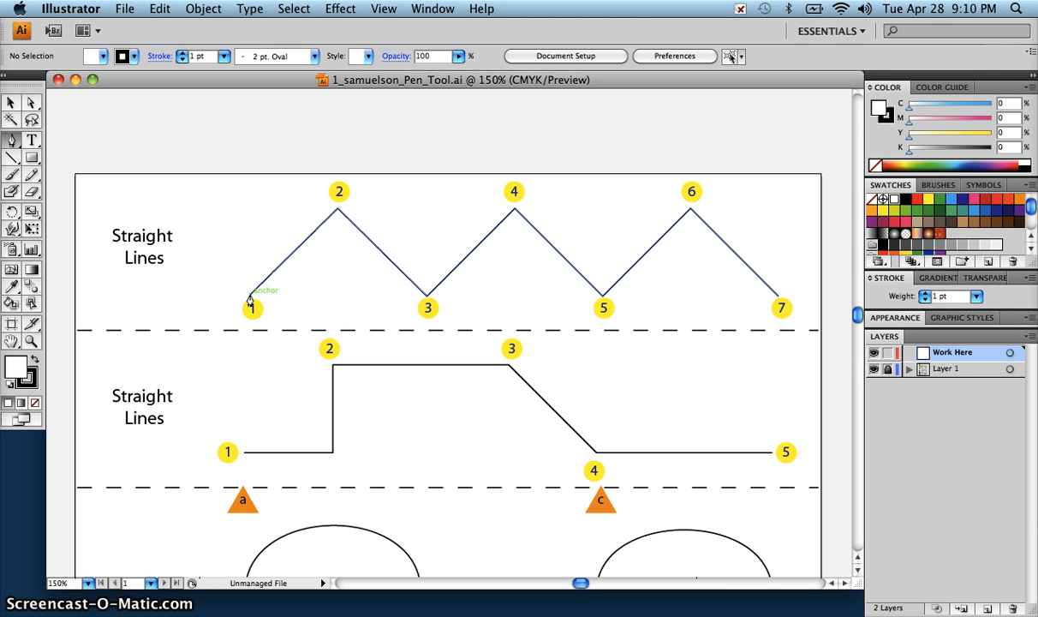
{"action": "left_click", "coordinate": [250, 295]}
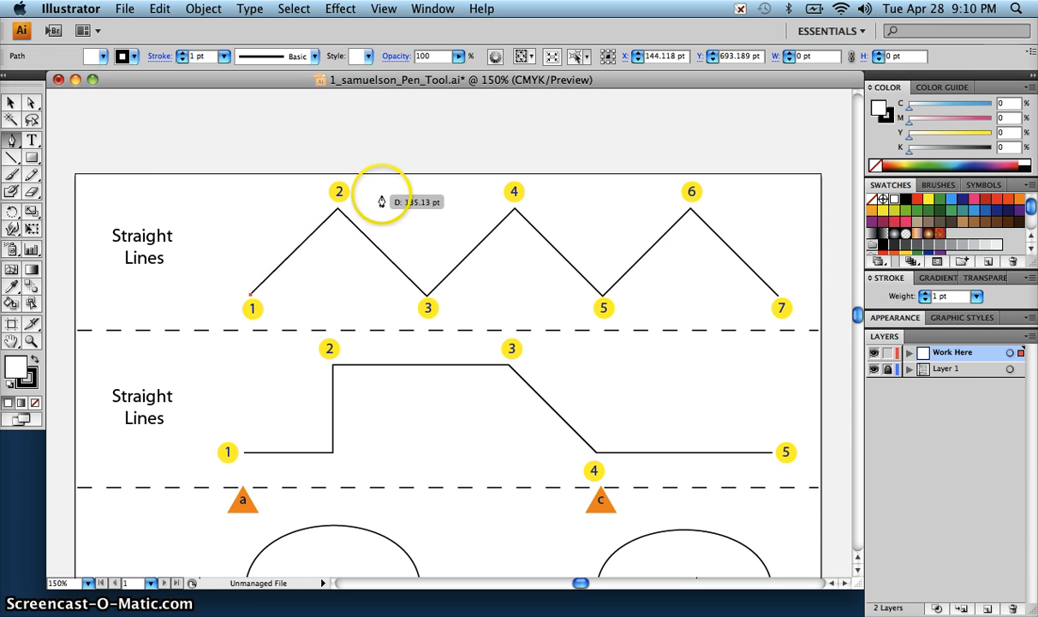
{"action": "key", "text": "super+z"}
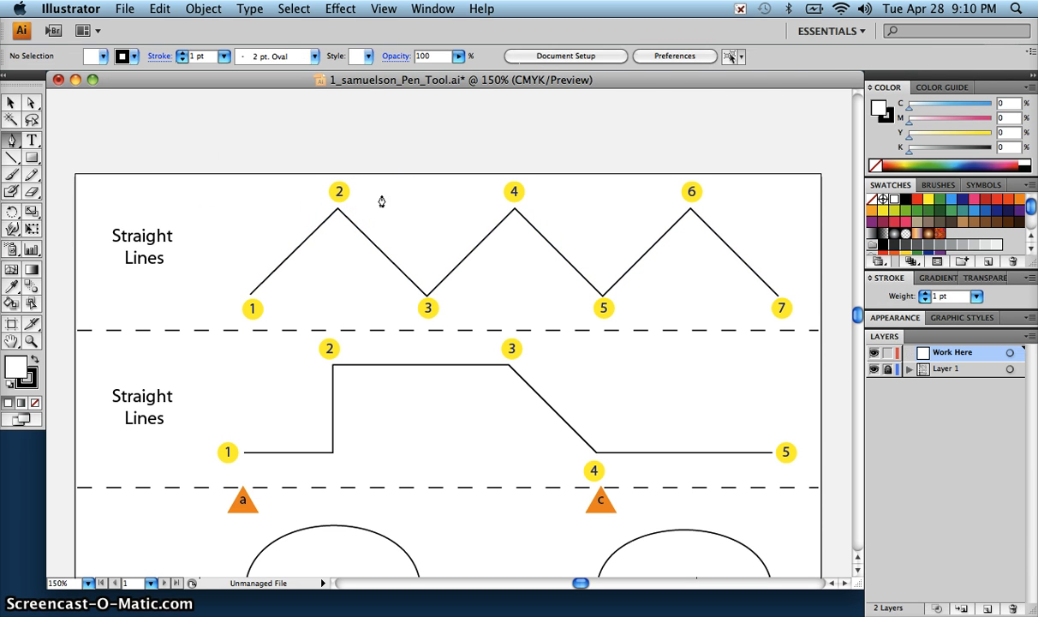
Step: Set the fill to None, the stroke color to red and the stroke weight to 2 pt
{"action": "left_click", "coordinate": [103, 57]}
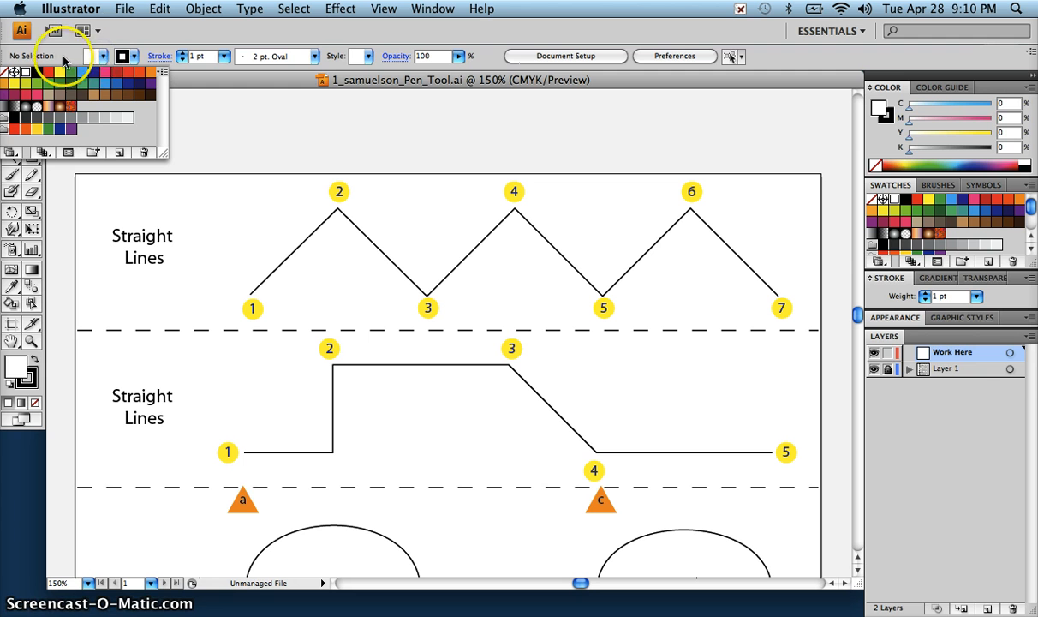
{"action": "left_click", "coordinate": [6, 73]}
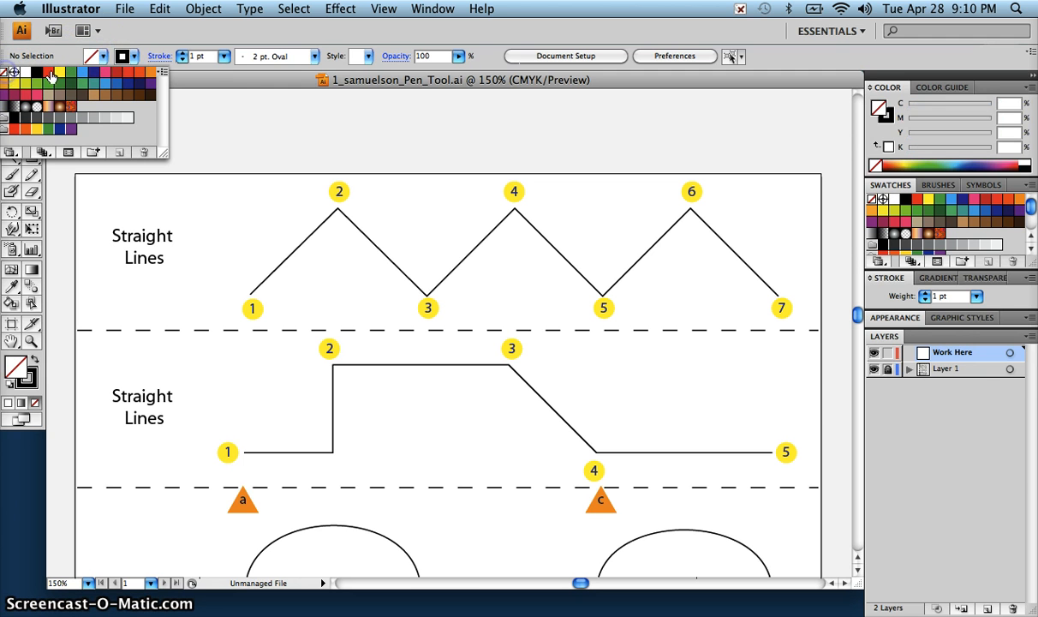
{"action": "left_click", "coordinate": [135, 57]}
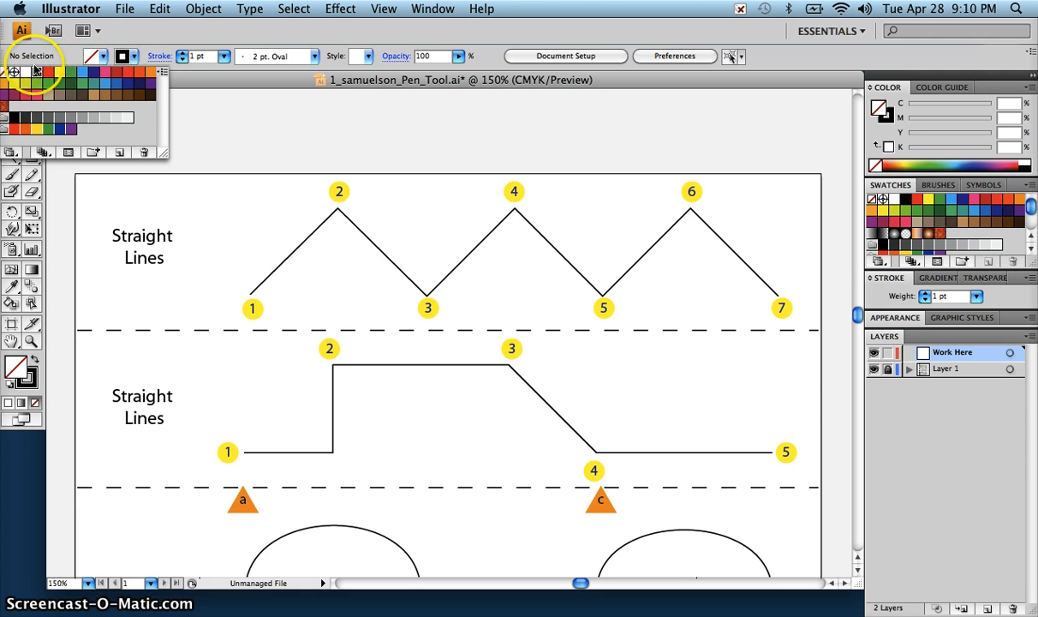
{"action": "left_click", "coordinate": [50, 75]}
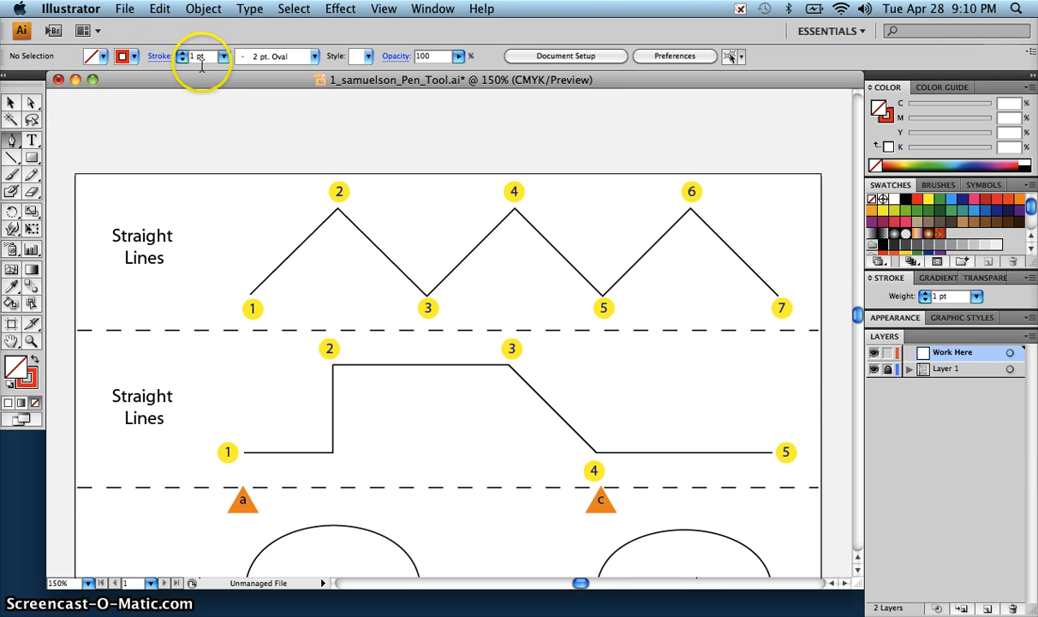
{"action": "left_click", "coordinate": [182, 53]}
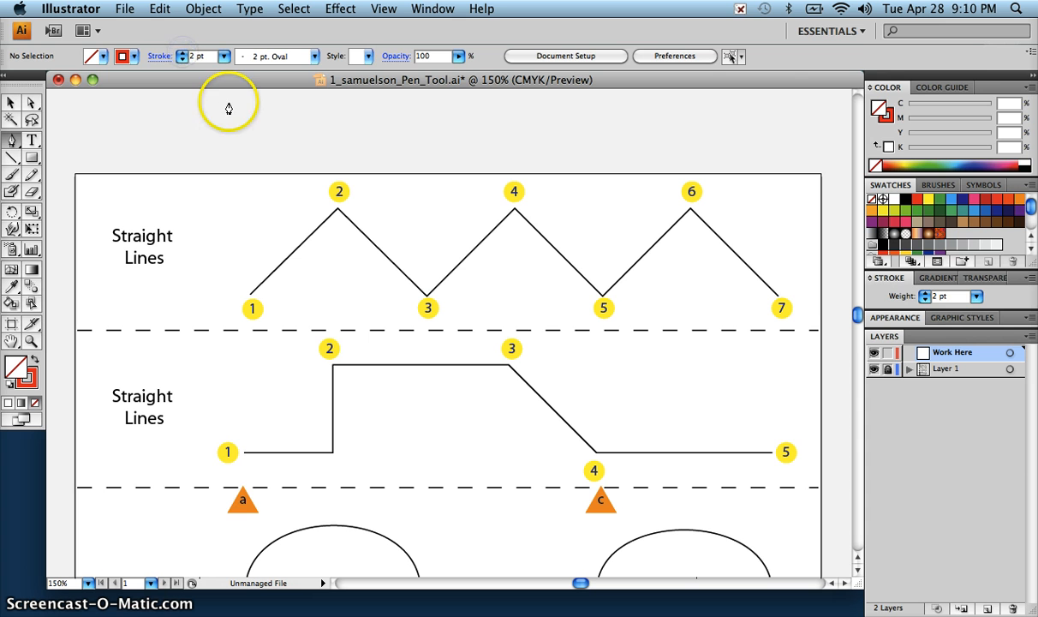
Step: Trace the first Straight Lines zigzag with the Pen tool through points 1 to 7, ending with the path deselected
{"action": "left_click", "coordinate": [250, 294]}
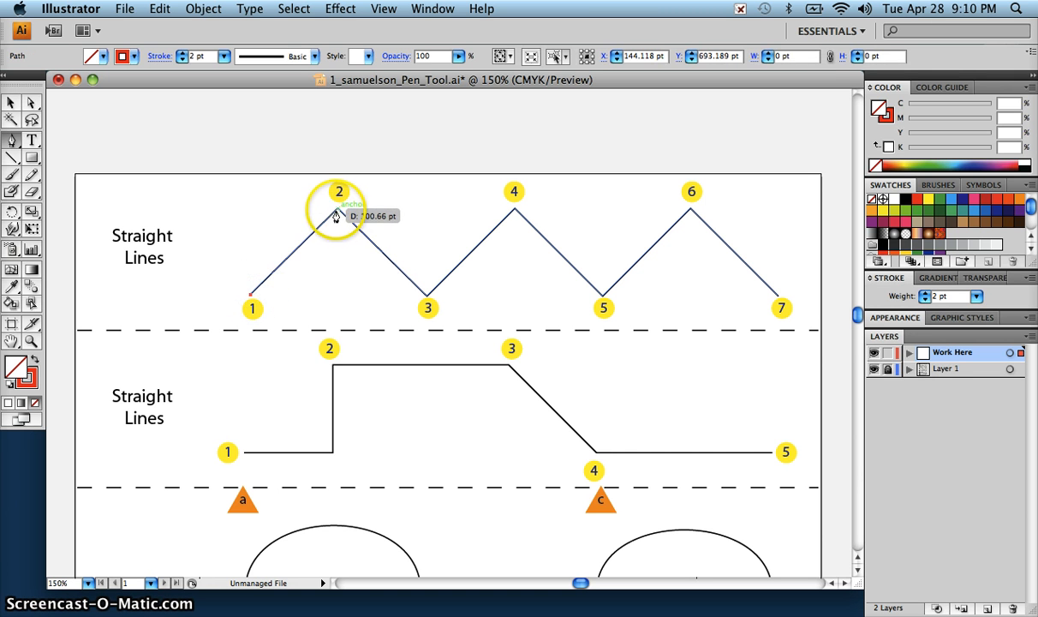
{"action": "left_click", "coordinate": [338, 212]}
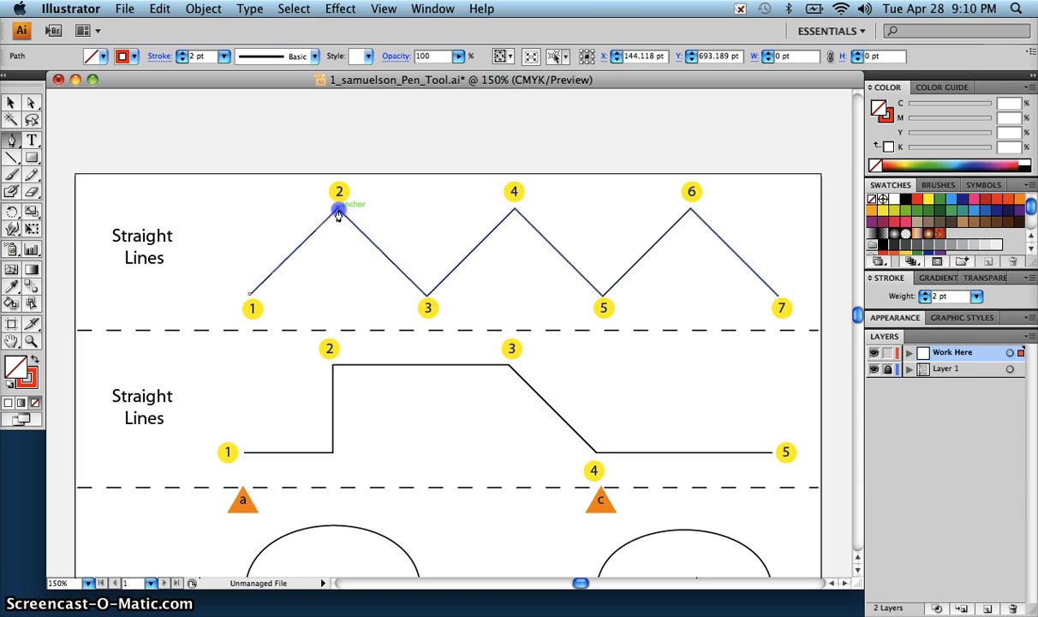
{"action": "left_click", "coordinate": [425, 298]}
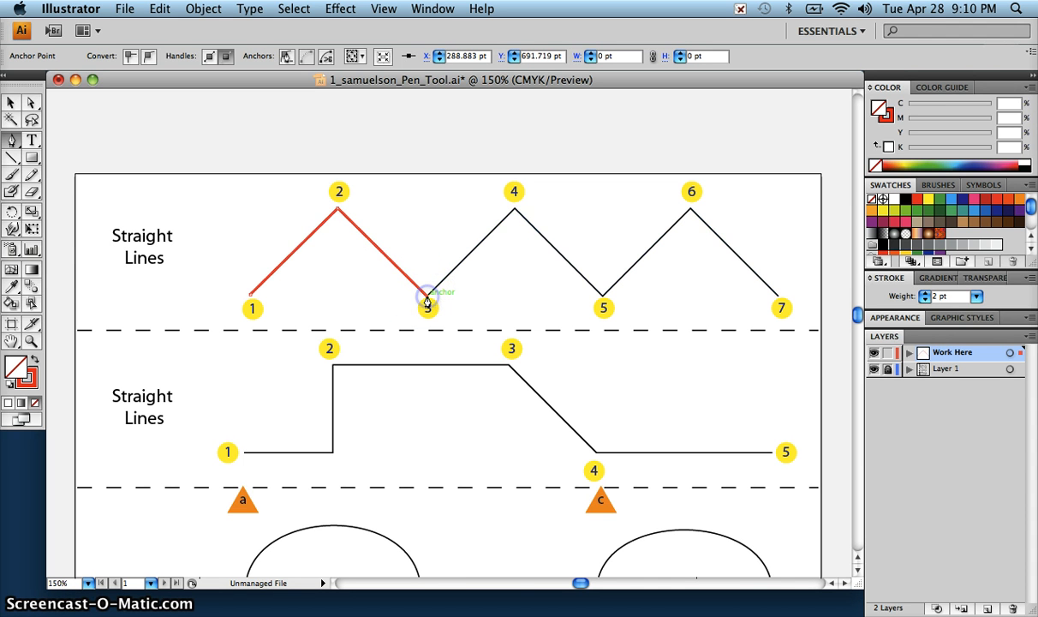
{"action": "left_click", "coordinate": [514, 211]}
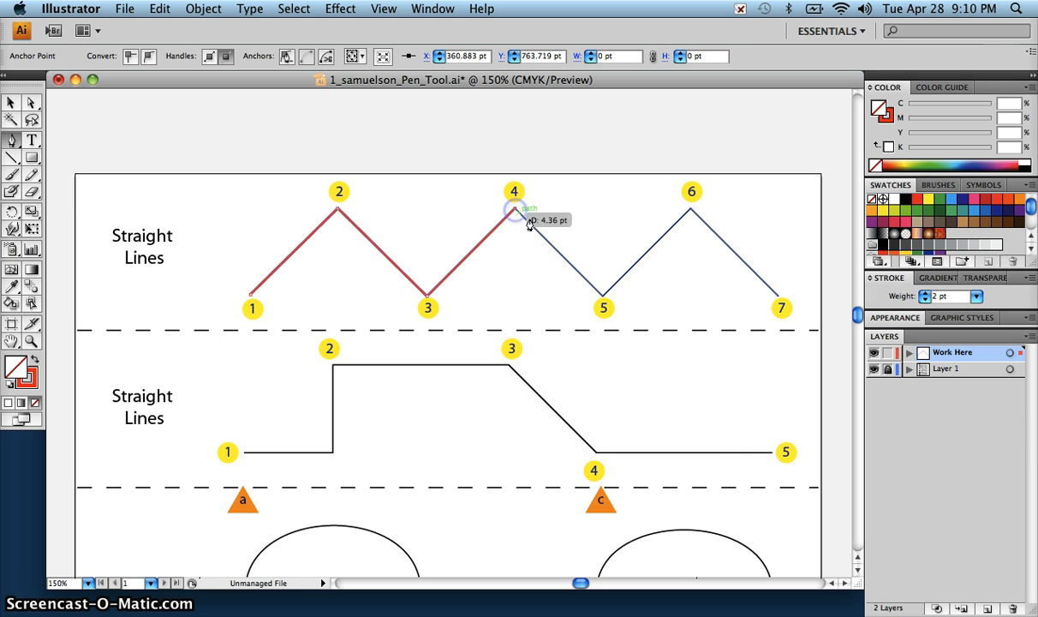
{"action": "left_click", "coordinate": [603, 295]}
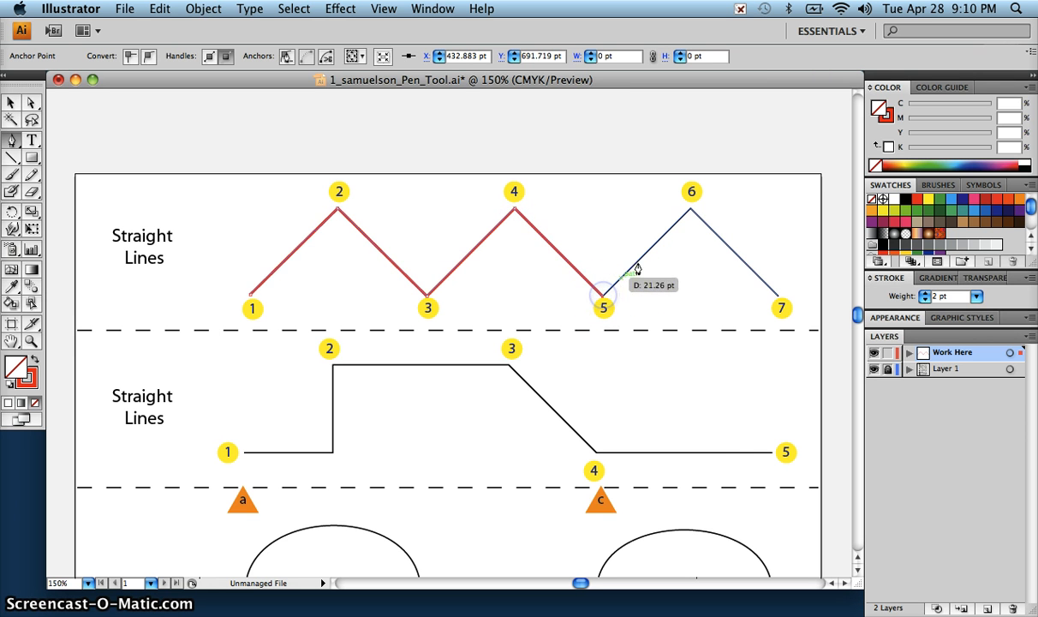
{"action": "left_click", "coordinate": [691, 211]}
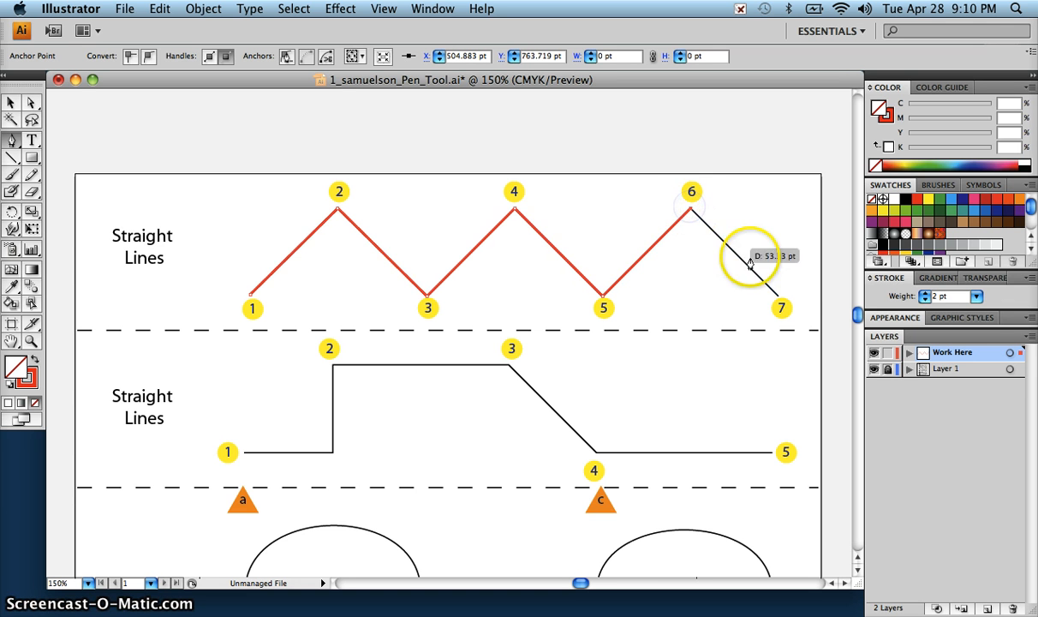
{"action": "left_click", "coordinate": [779, 303]}
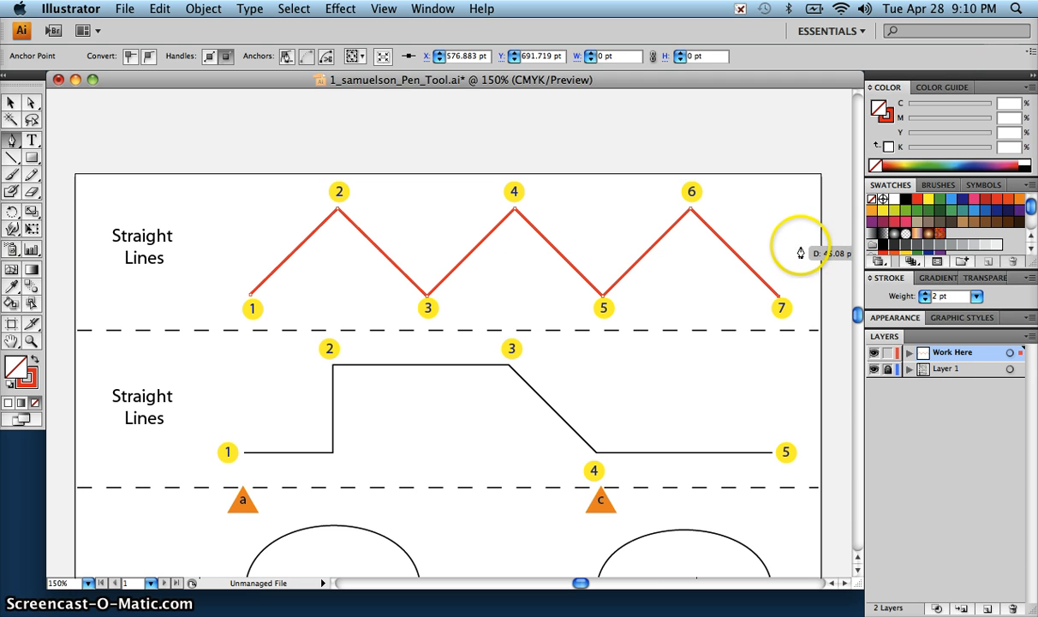
{"action": "key", "text": "super"}
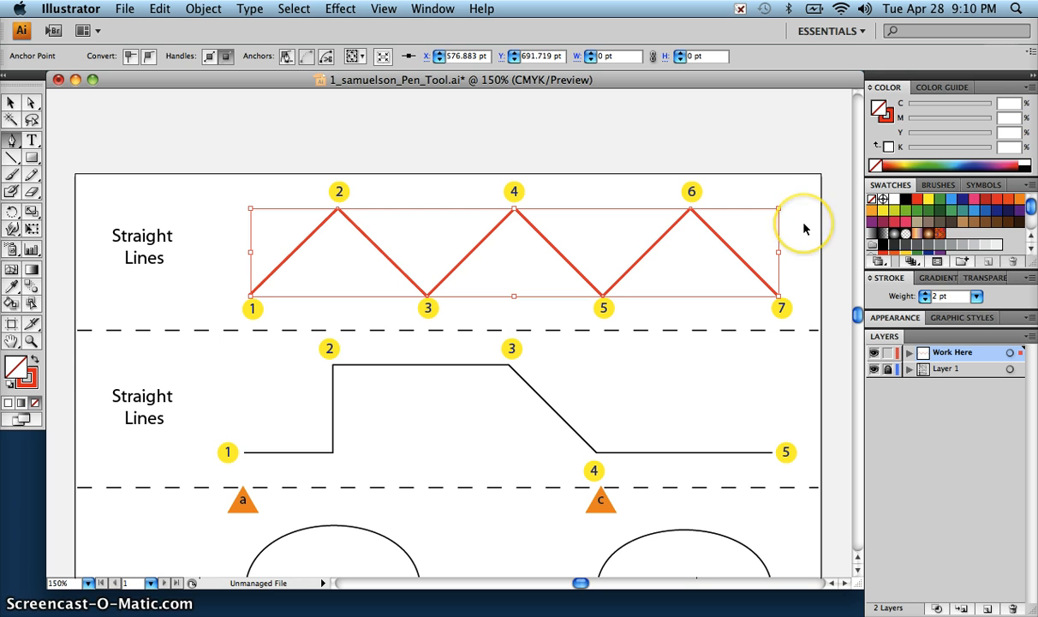
{"action": "left_click", "coordinate": [803, 228], "text": "super"}
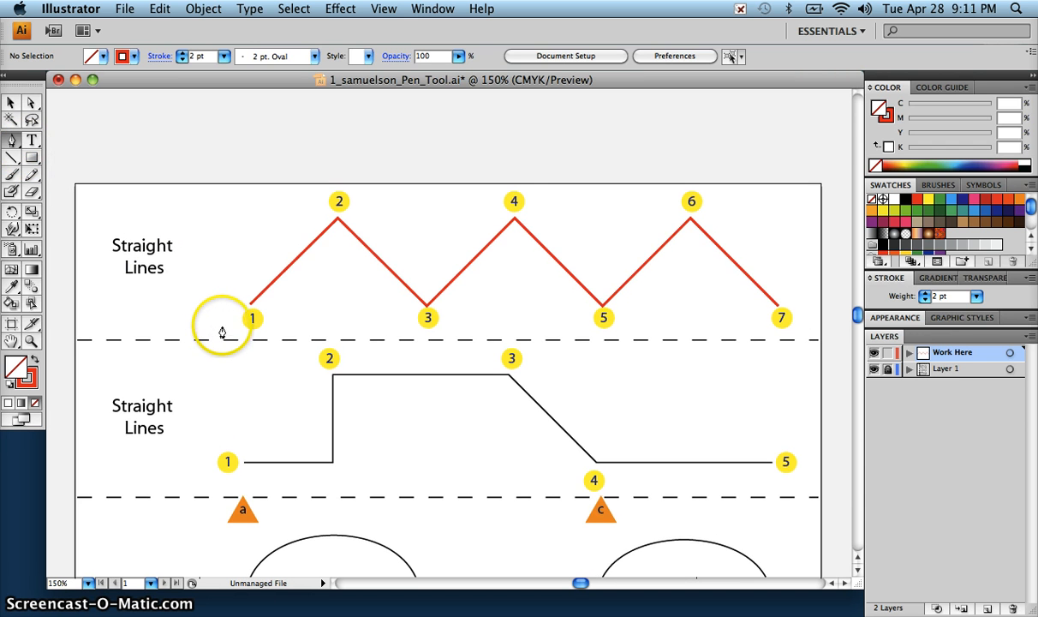
Step: Trace the second Straight Lines shape with the Pen tool from point 1 through points 2, 3 and 4 to point 5
{"action": "scroll", "coordinate": [221, 333], "scroll_direction": "down", "scroll_amount": 3}
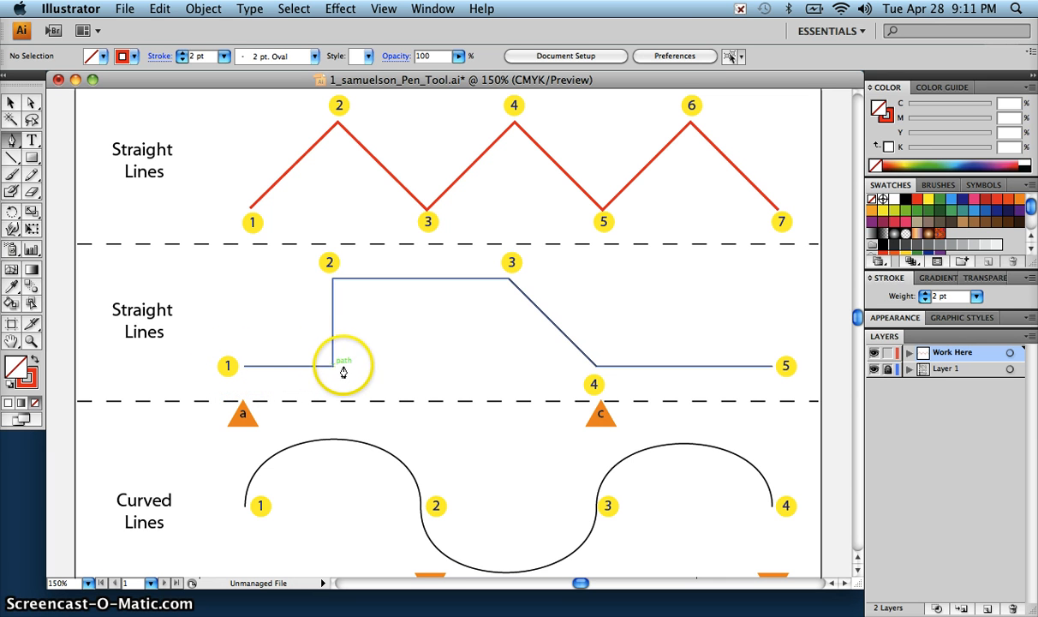
{"action": "left_click", "coordinate": [243, 372]}
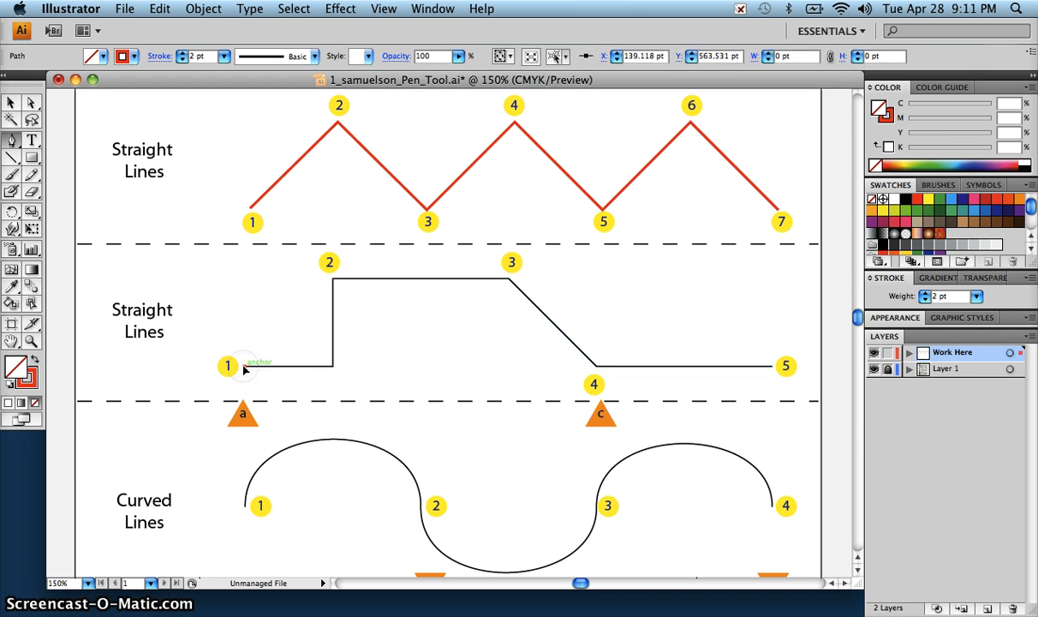
{"action": "left_click_drag", "start_coordinate": [244, 370], "coordinate": [334, 287]}
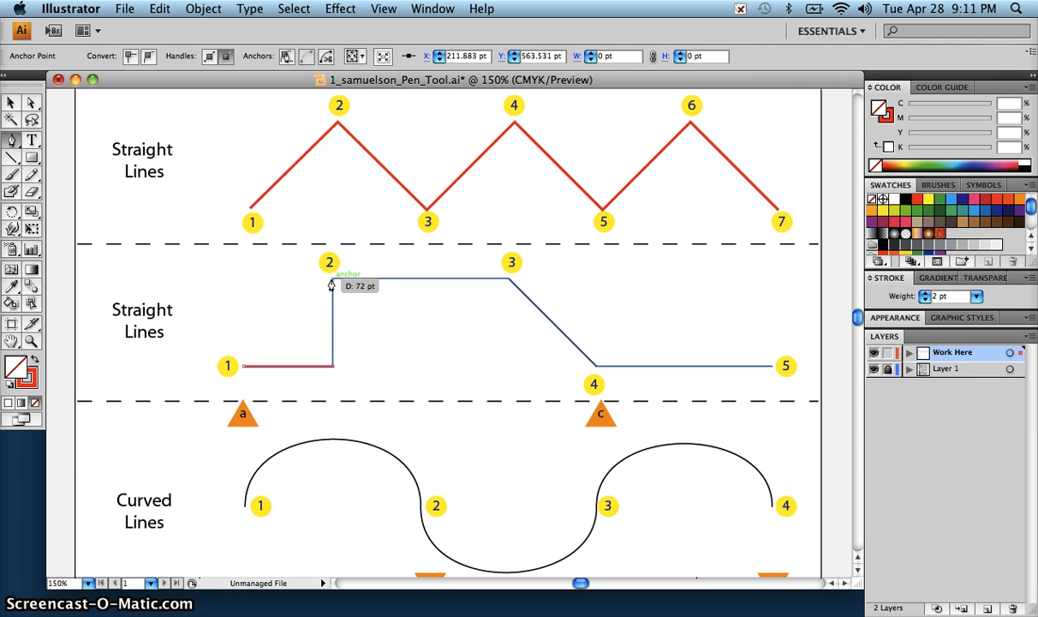
{"action": "left_click_drag", "start_coordinate": [333, 285], "coordinate": [774, 370]}
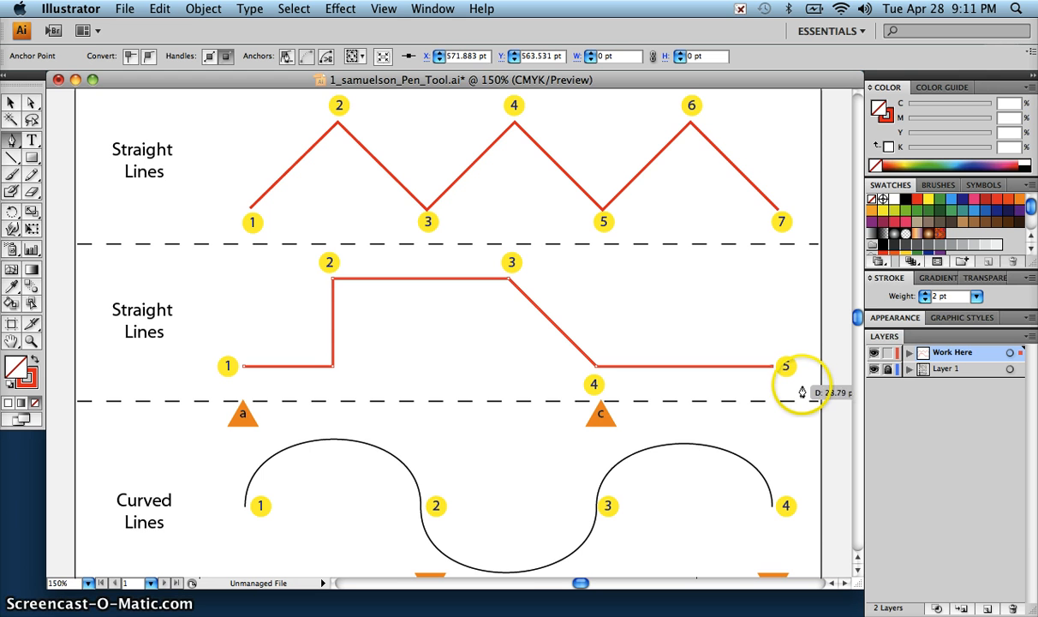
{"action": "scroll", "coordinate": [801, 392], "scroll_direction": "down", "scroll_amount": 5}
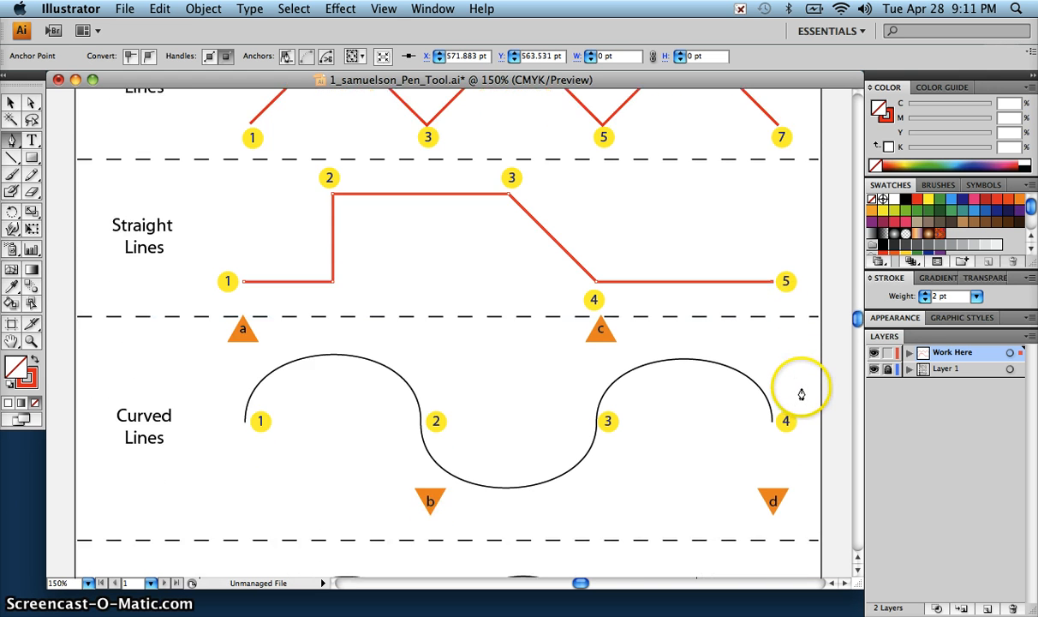
{"action": "scroll", "coordinate": [802, 394], "scroll_direction": "down", "scroll_amount": 6}
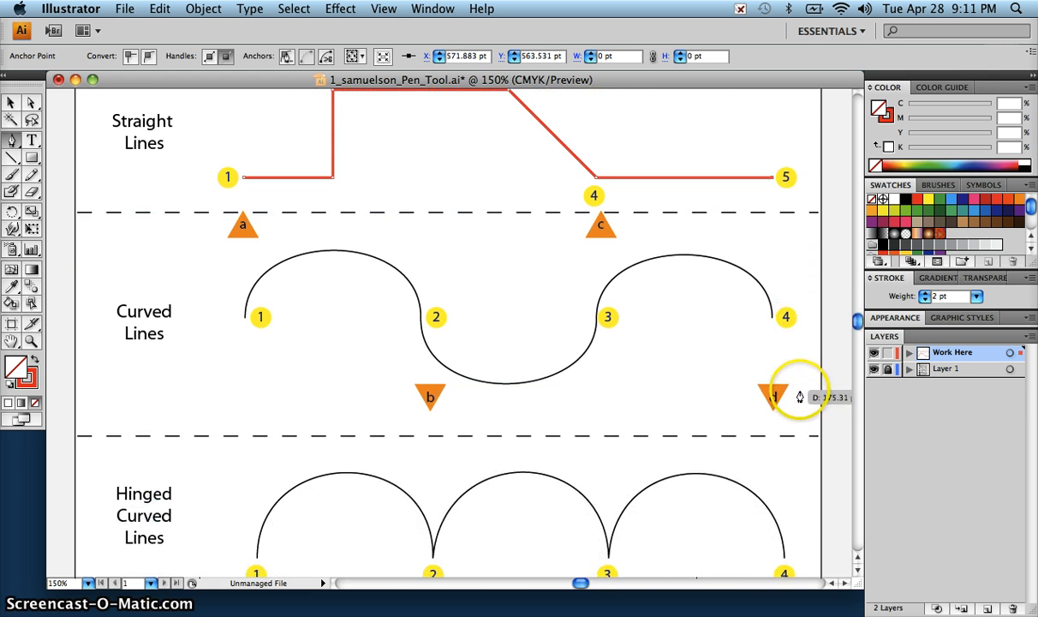
{"action": "scroll", "coordinate": [800, 396], "scroll_direction": "down", "scroll_amount": 1}
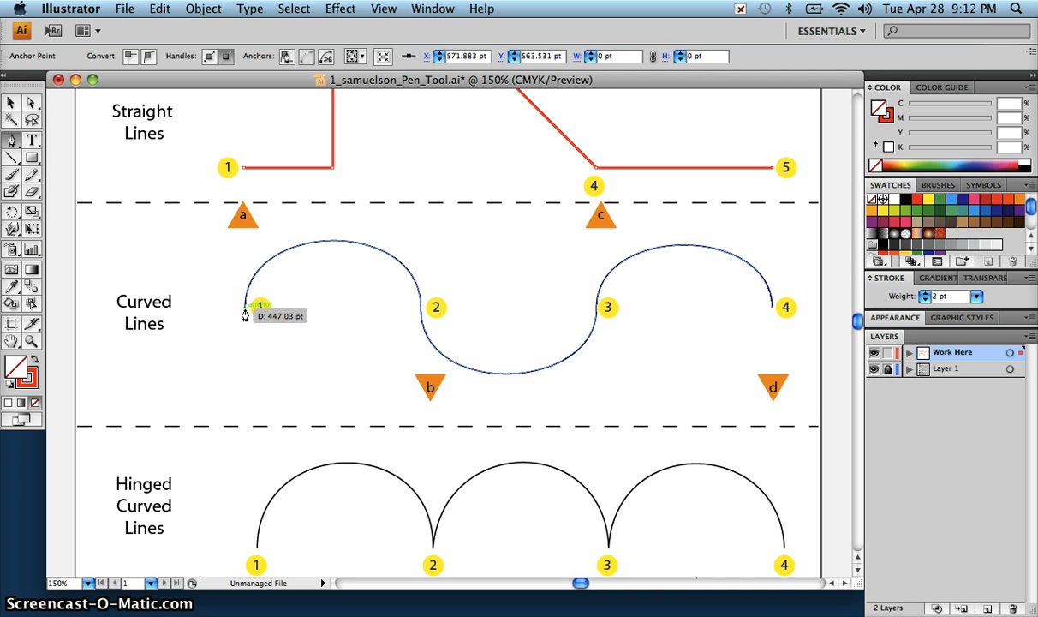
{"action": "mouse_move", "coordinate": [244, 308]}
{"action": "left_mouse_down"}
{"action": "mouse_move", "coordinate": [245, 291]}
{"action": "mouse_move", "coordinate": [261, 306]}
{"action": "left_mouse_up"}
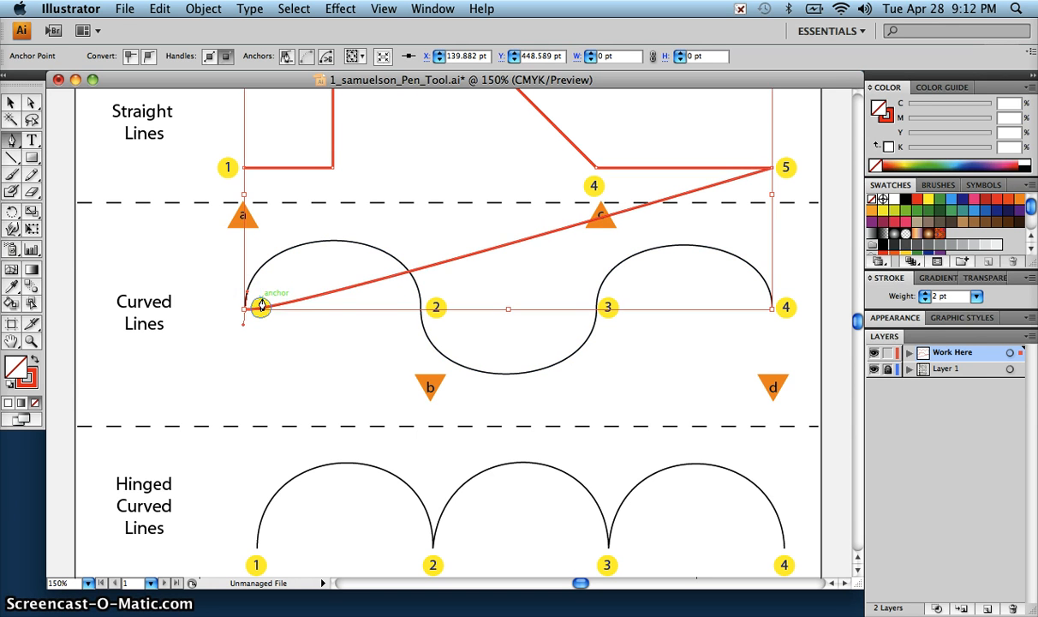
{"action": "key", "text": "super+z"}
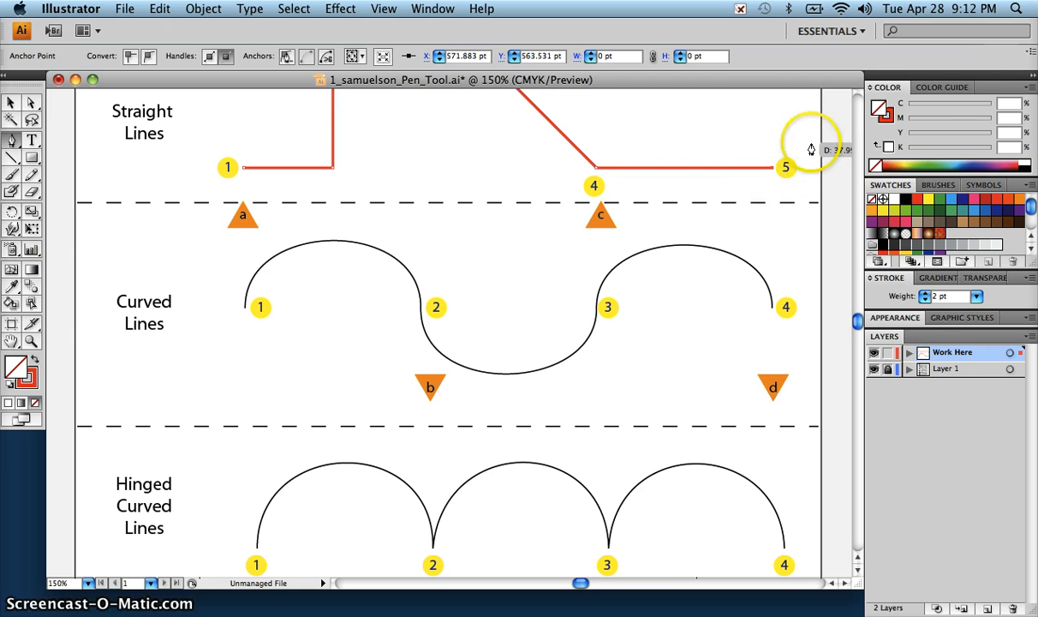
{"action": "left_click", "coordinate": [811, 143], "text": "shift"}
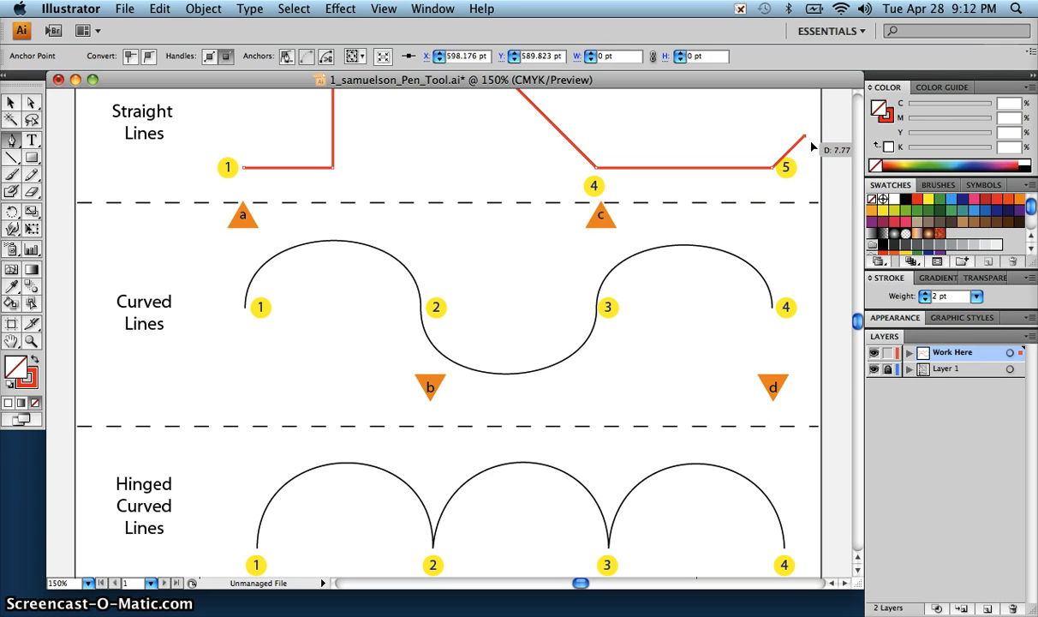
{"action": "key", "text": "super+z"}
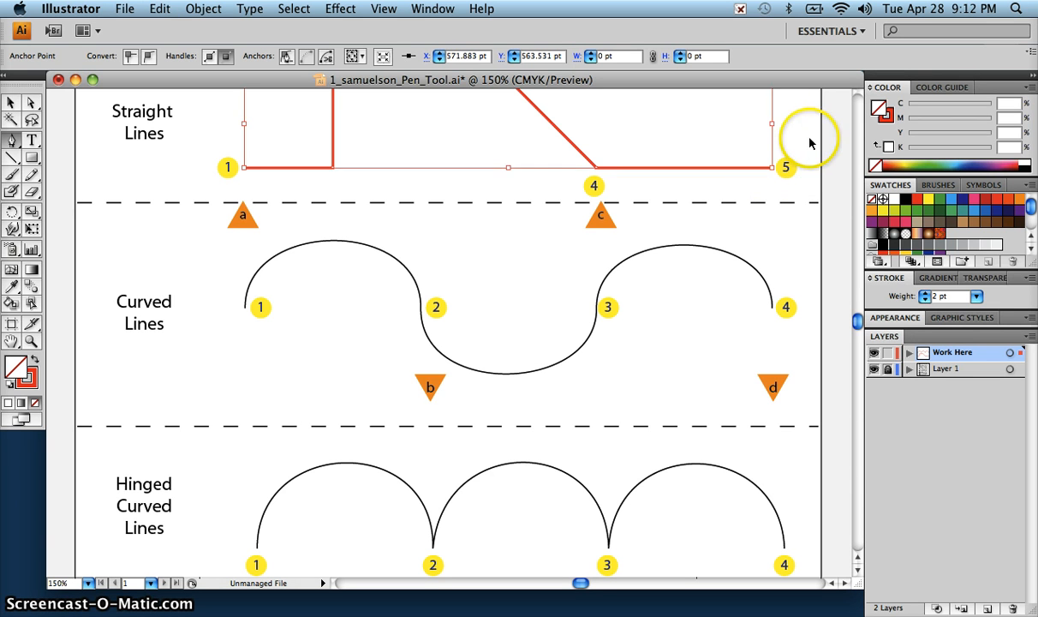
Step: Deselect the finished straight path and start the Curved Lines path at point 1, pulling its direction handle straight up to marker a
{"action": "key", "text": "super+shift+a"}
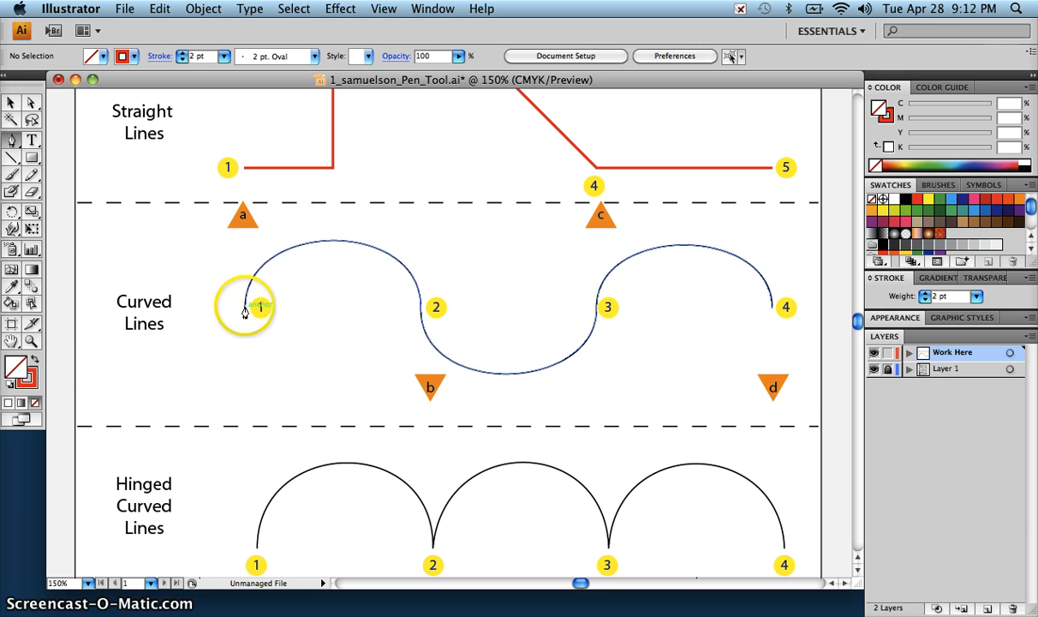
{"action": "left_click_drag", "start_coordinate": [244, 308], "coordinate": [245, 241]}
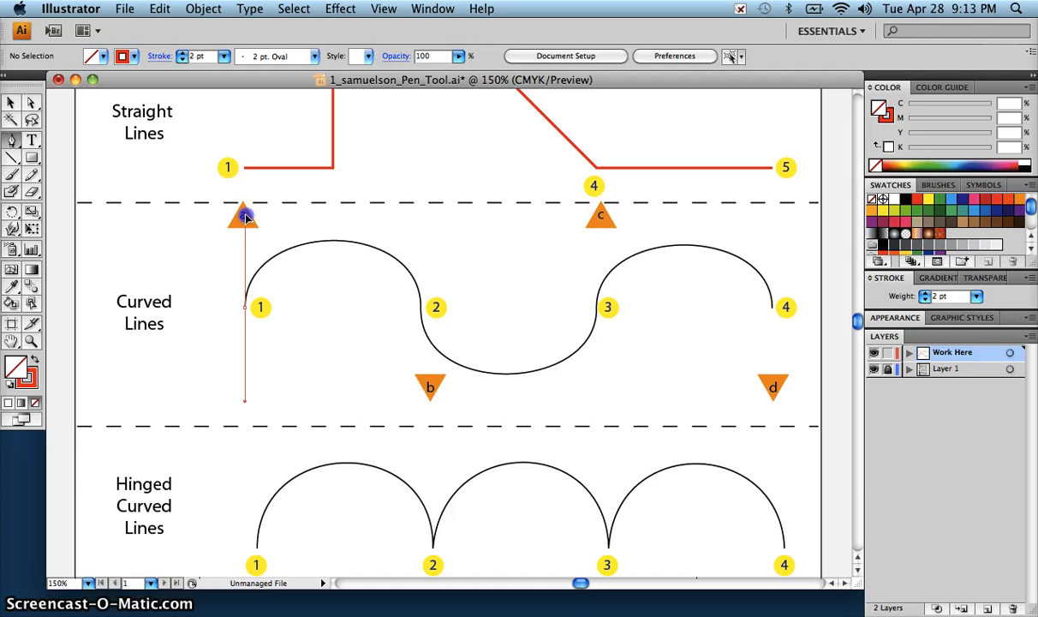
{"action": "left_click_drag", "start_coordinate": [246, 215], "coordinate": [245, 213]}
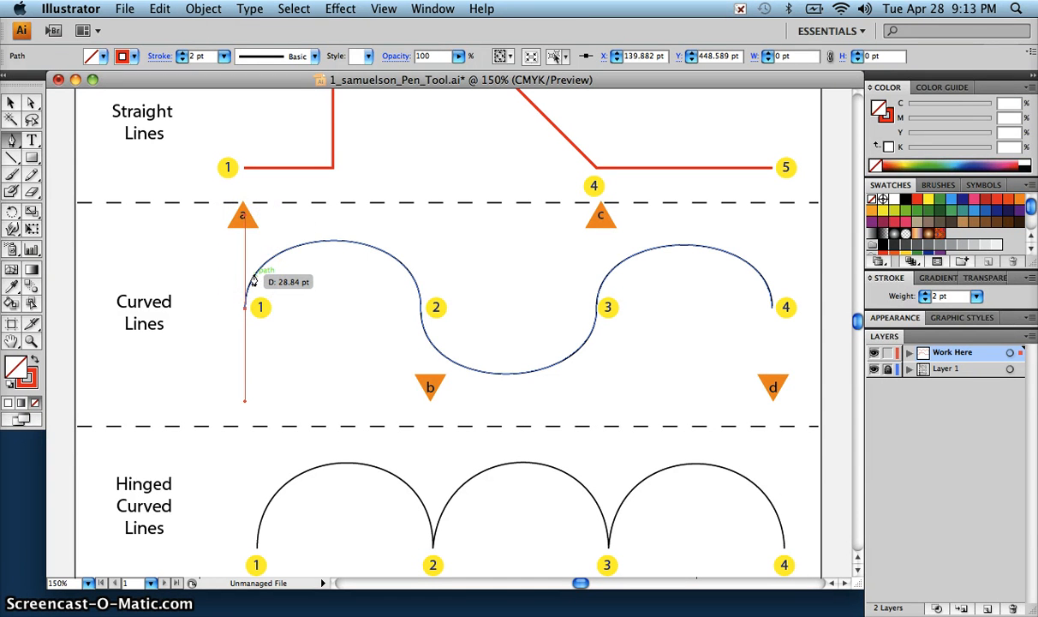
Step: Continue the Curved Lines path through points 2 and 3, pulling the handles straight down to marker b and straight up to marker c
{"action": "left_click_drag", "start_coordinate": [246, 305], "coordinate": [259, 342]}
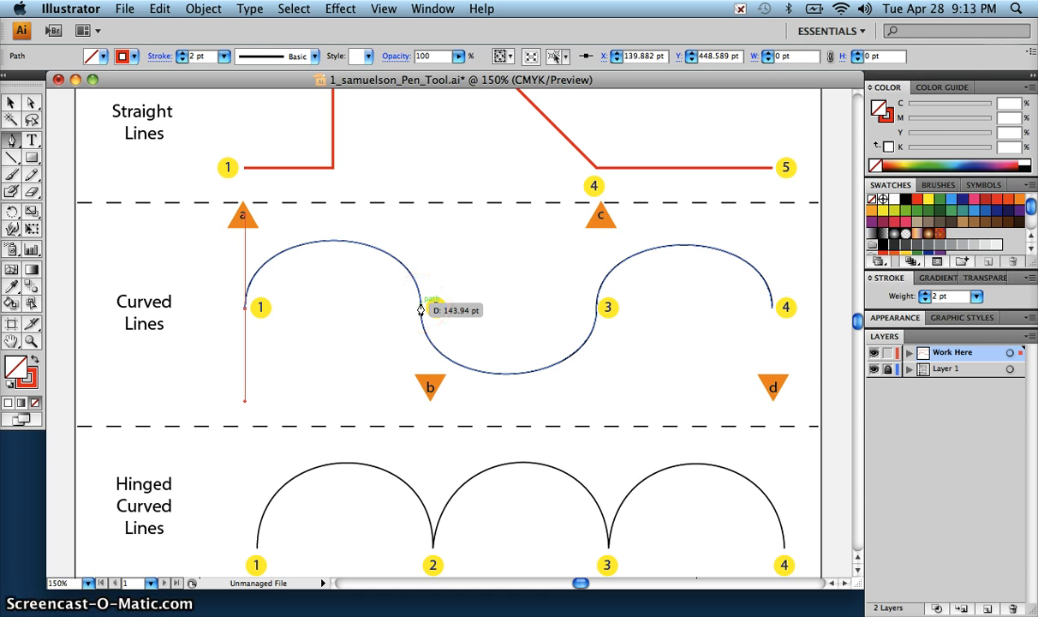
{"action": "left_click_drag", "start_coordinate": [421, 309], "coordinate": [422, 388]}
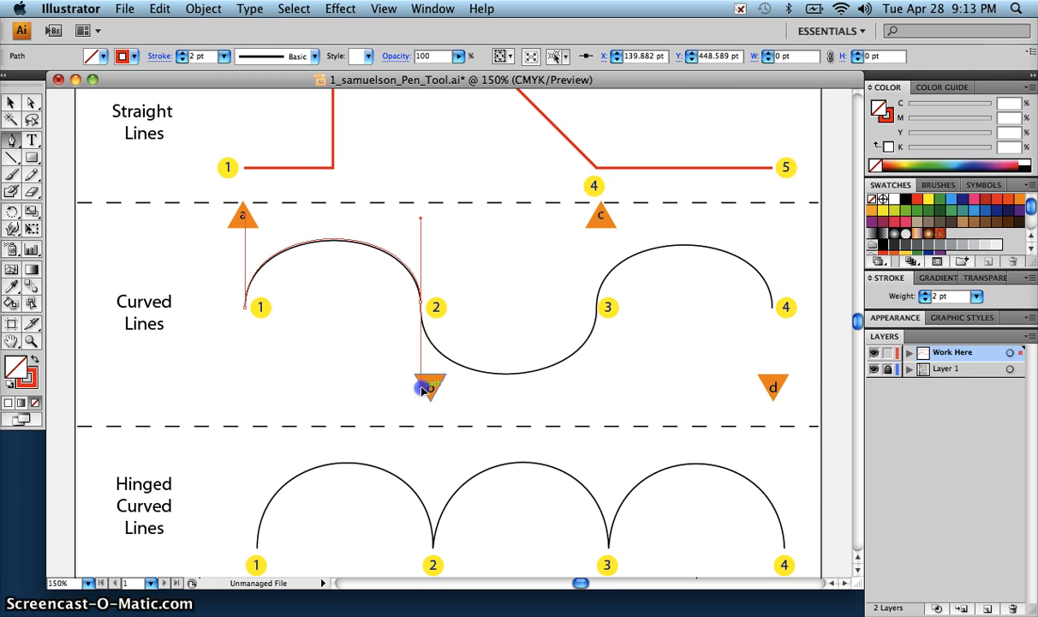
{"action": "left_click_drag", "start_coordinate": [422, 388], "coordinate": [424, 389]}
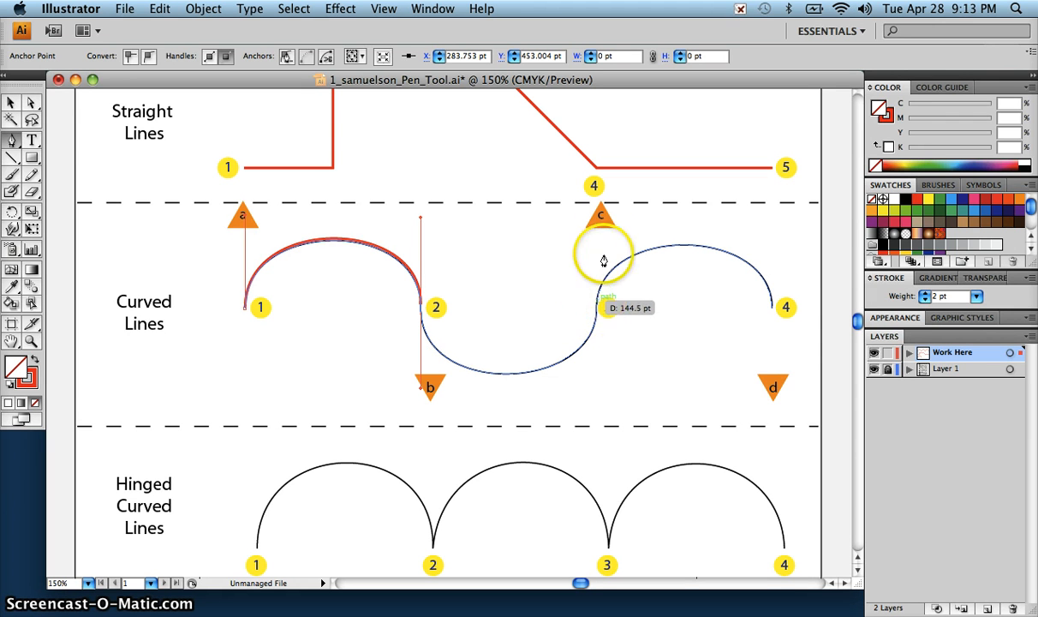
{"action": "left_click", "coordinate": [597, 313]}
{"action": "left_click_drag", "start_coordinate": [597, 310], "coordinate": [596, 221]}
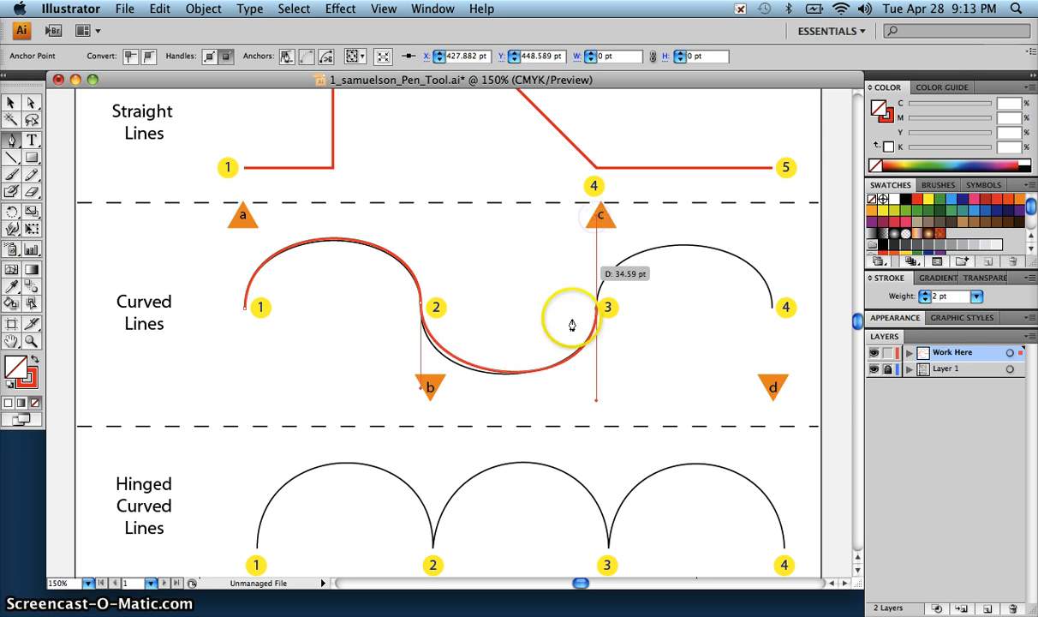
Step: Finish the Curved Lines path at point 4 with its handle pulled down to marker d, and deselect the path
{"action": "left_click", "coordinate": [769, 314]}
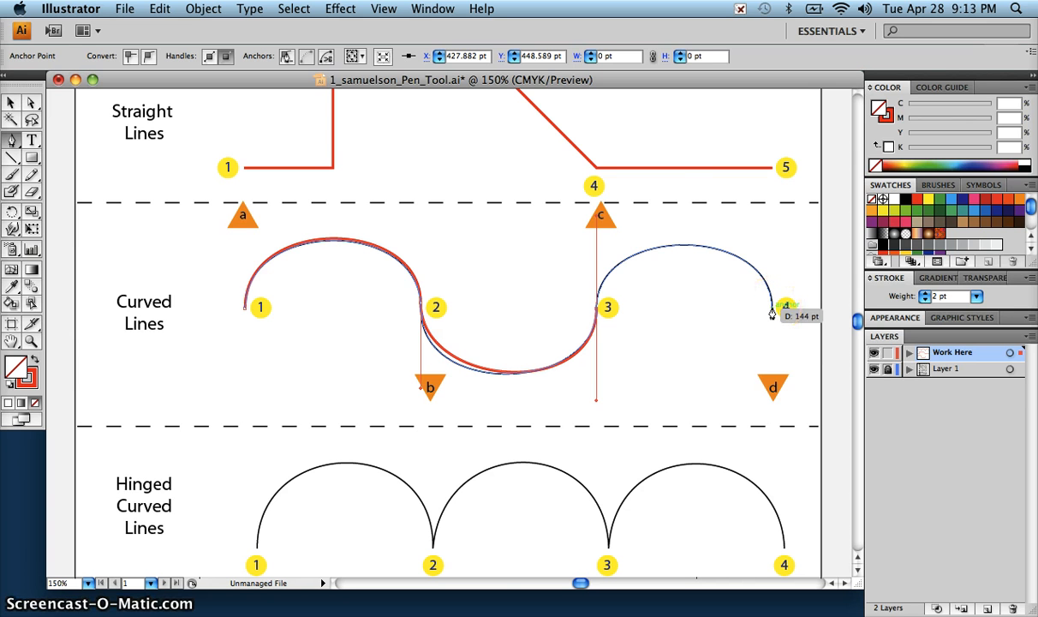
{"action": "left_click_drag", "start_coordinate": [771, 314], "coordinate": [774, 390]}
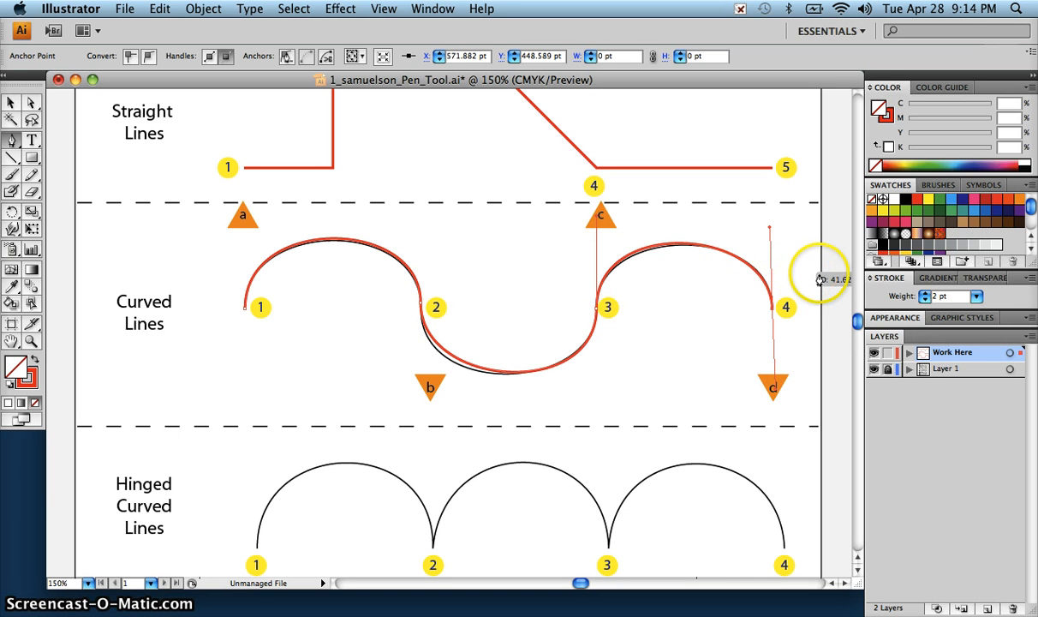
{"action": "key", "text": "super"}
{"action": "key", "text": "super"}
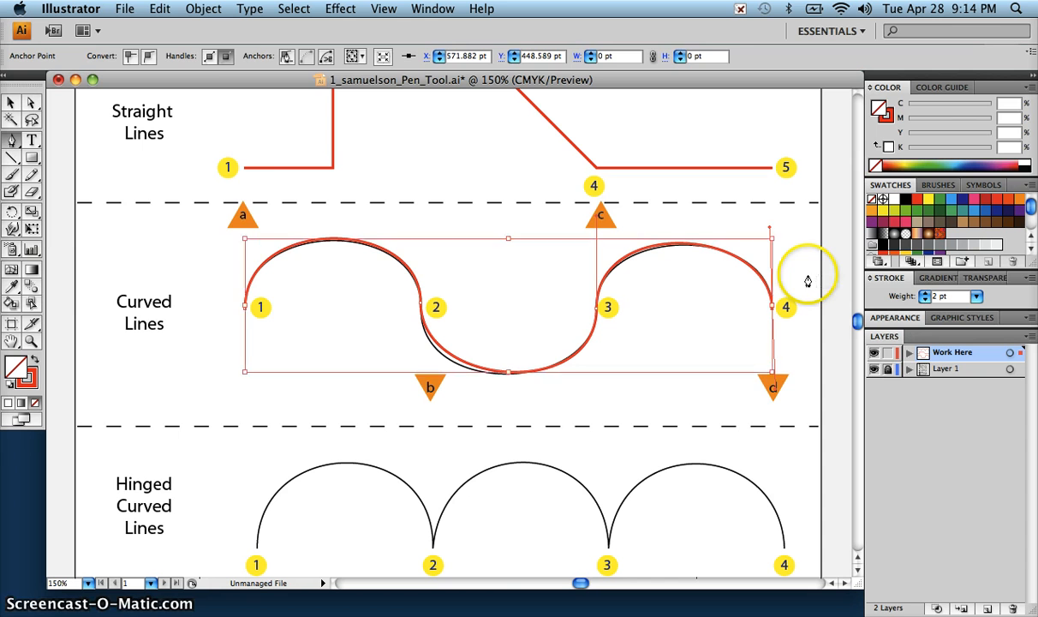
{"action": "left_click", "coordinate": [806, 278], "text": "super"}
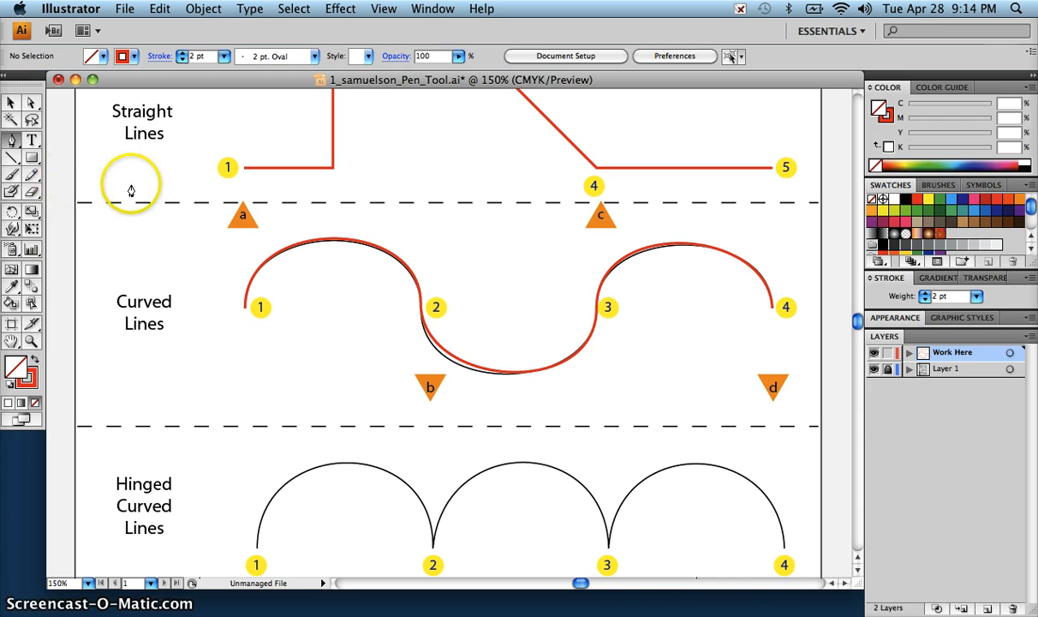
Step: Trace the first Hinged Curved Lines arc from point 1 to point 2, and hinge the outgoing handle at point 2 upward
{"action": "scroll", "coordinate": [131, 190], "scroll_direction": "down", "scroll_amount": 5}
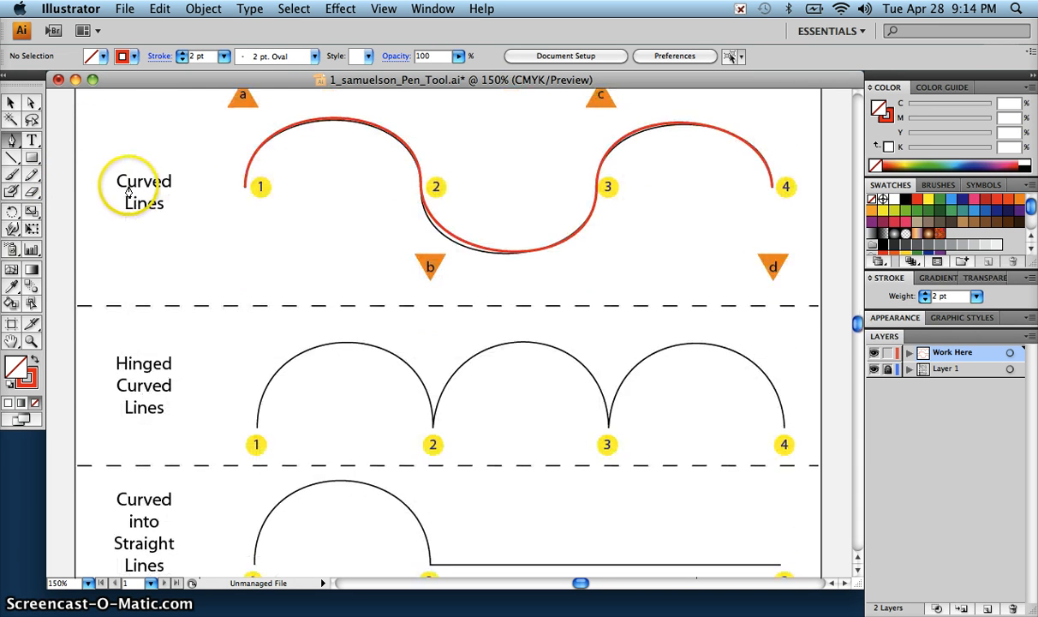
{"action": "scroll", "coordinate": [137, 197], "scroll_direction": "down", "scroll_amount": 3}
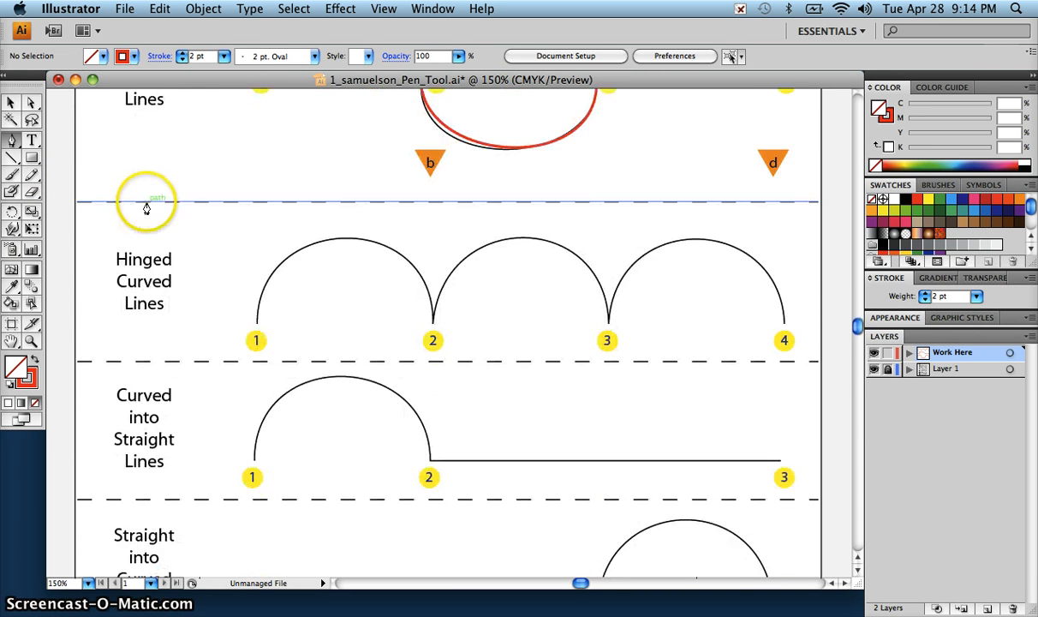
{"action": "scroll", "coordinate": [149, 209], "scroll_direction": "up", "scroll_amount": 1}
{"action": "scroll", "coordinate": [150, 209], "scroll_direction": "up", "scroll_amount": 2}
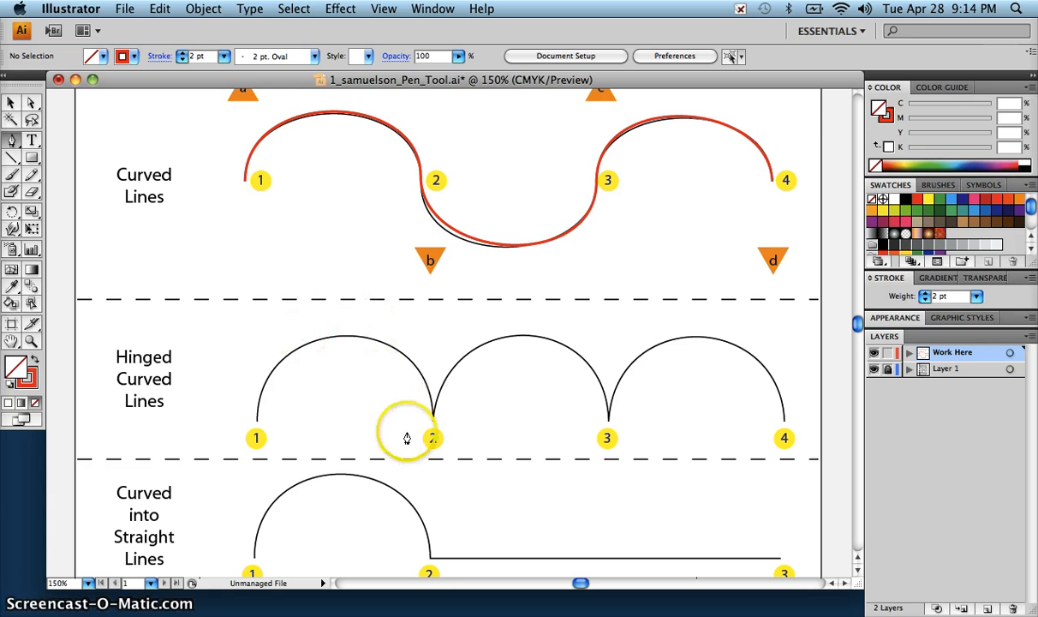
{"action": "scroll", "coordinate": [432, 399], "scroll_direction": "down", "scroll_amount": 1}
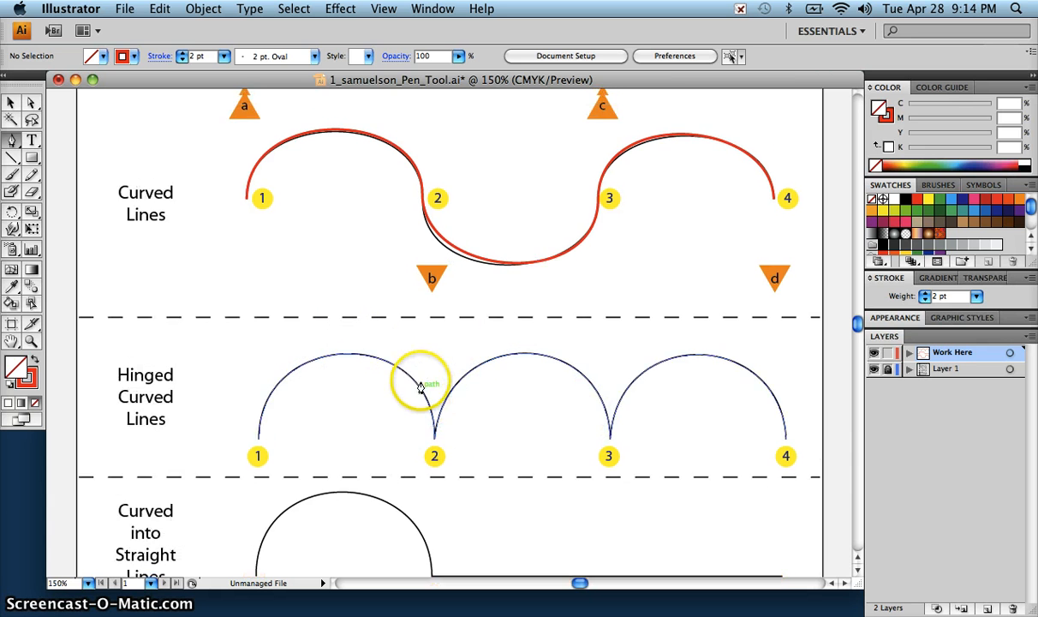
{"action": "scroll", "coordinate": [426, 391], "scroll_direction": "down", "scroll_amount": 2}
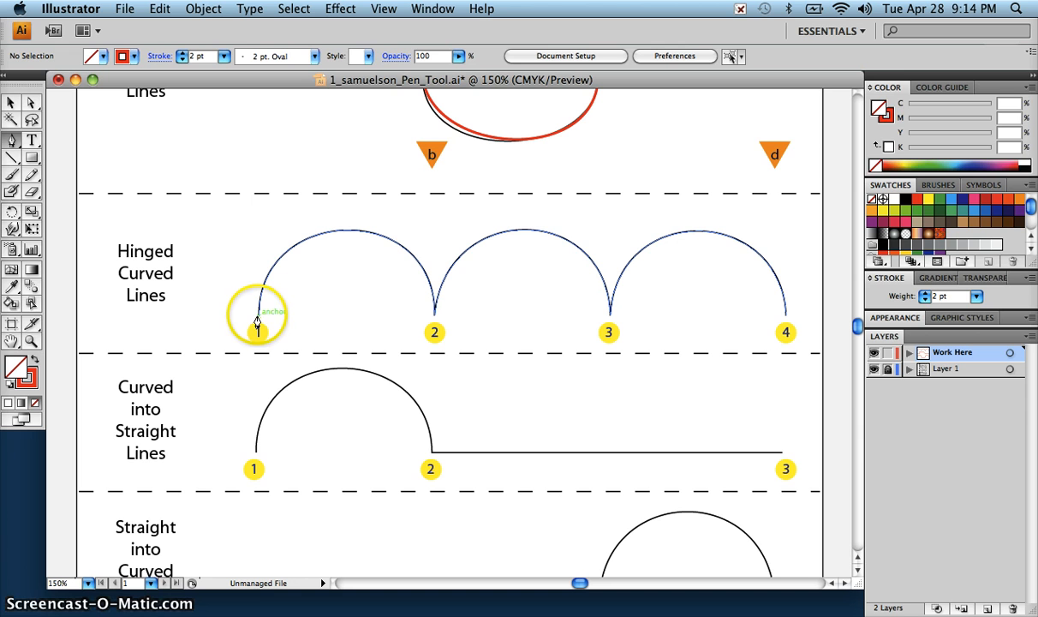
{"action": "left_click_drag", "start_coordinate": [257, 318], "coordinate": [259, 251]}
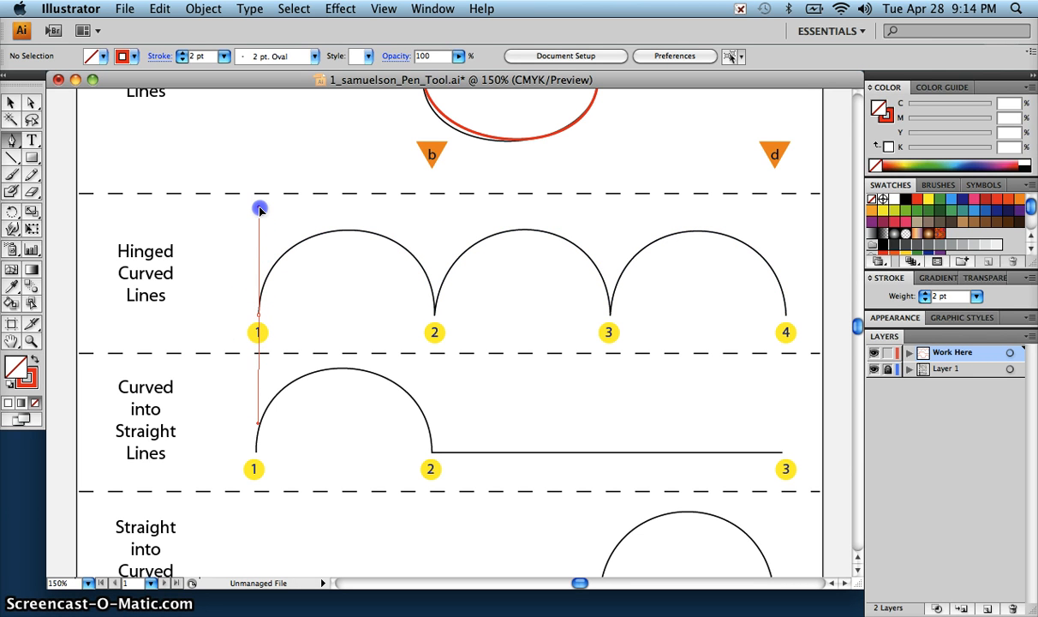
{"action": "left_click_drag", "start_coordinate": [259, 209], "coordinate": [260, 208]}
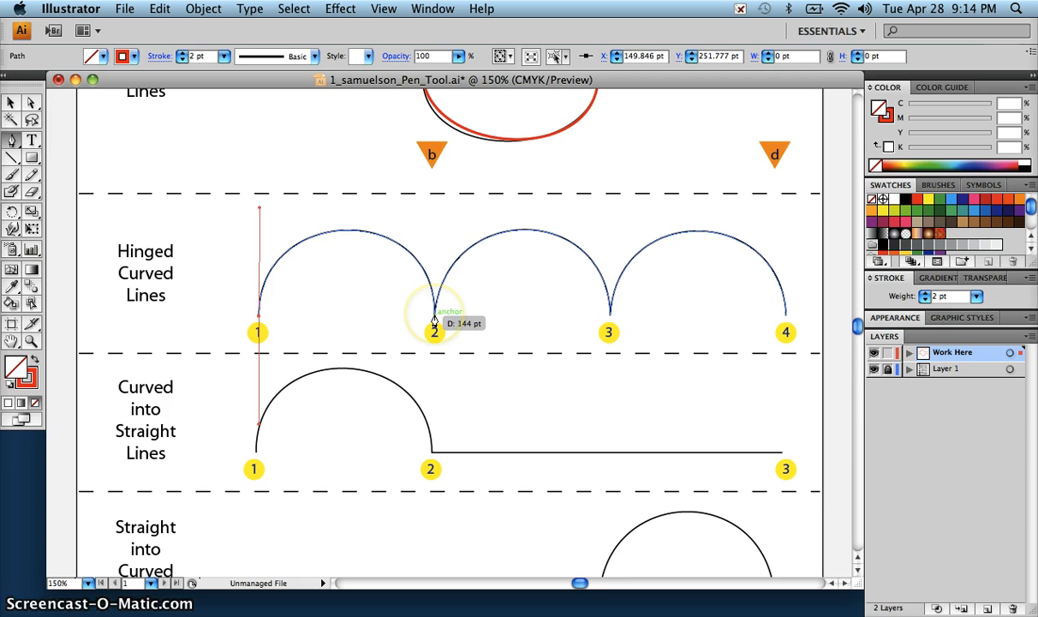
{"action": "left_click_drag", "start_coordinate": [435, 321], "coordinate": [436, 434]}
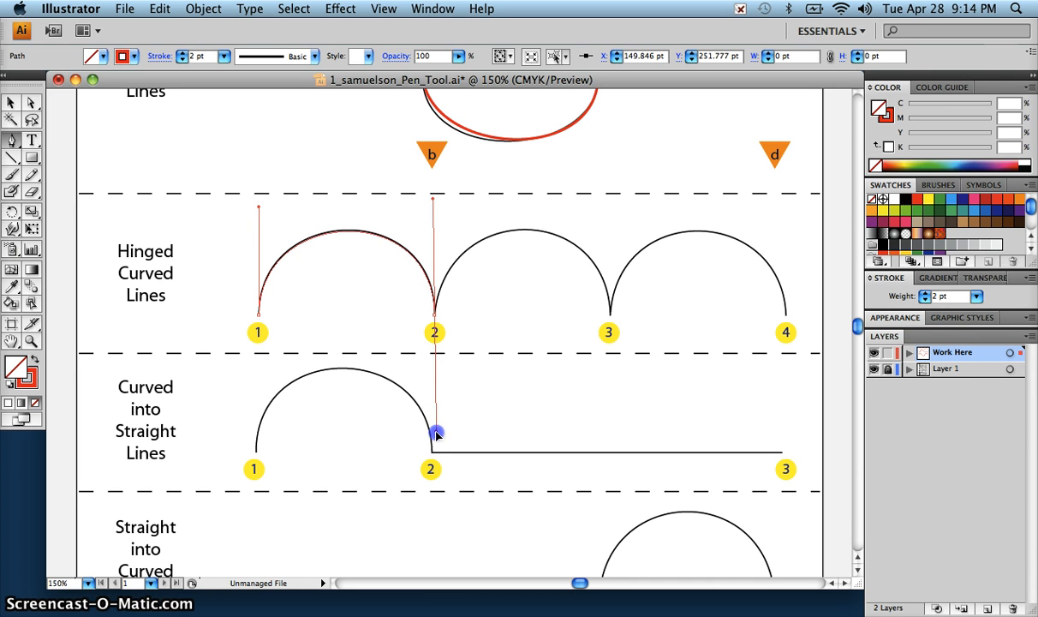
{"action": "left_click_drag", "start_coordinate": [436, 434], "coordinate": [447, 200]}
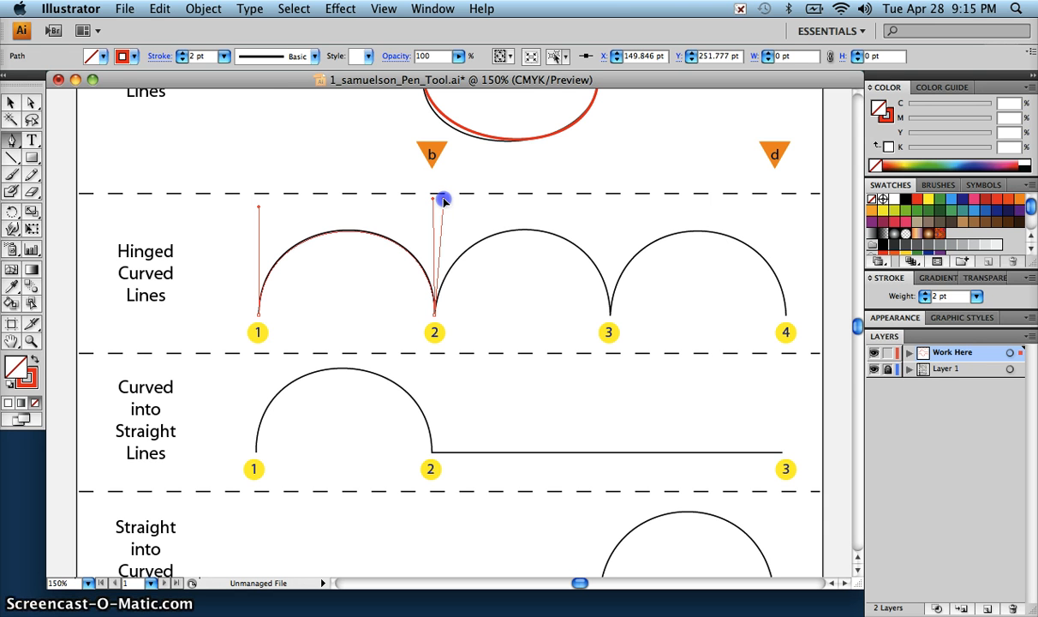
{"action": "left_click_drag", "start_coordinate": [443, 199], "coordinate": [441, 201]}
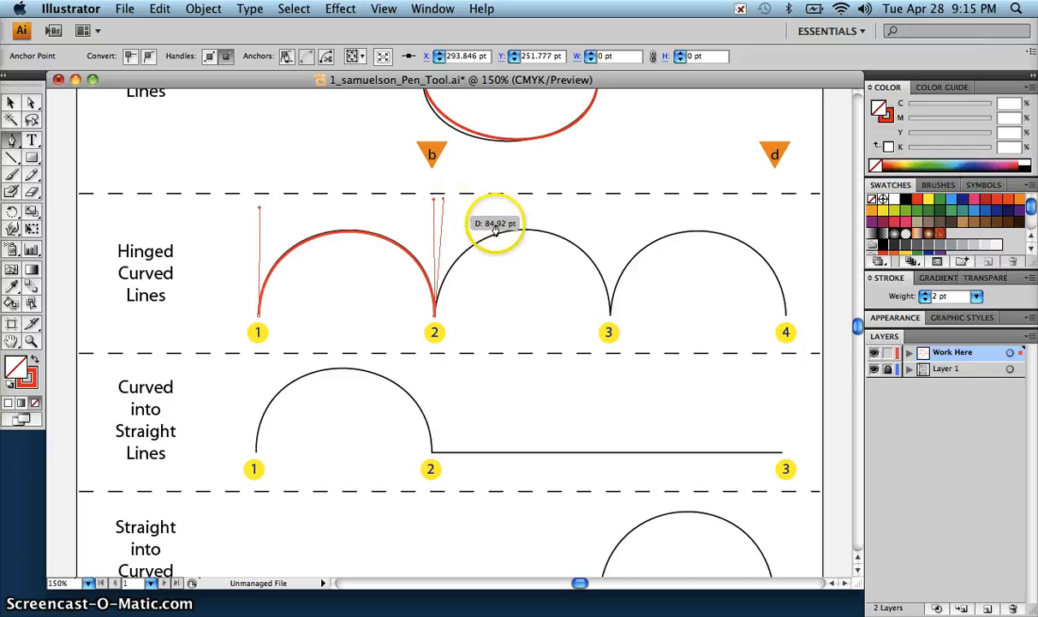
Step: Trace the second hinged arc to point 3 and hinge its outgoing handle upward, slightly tilted toward point 4
{"action": "left_click", "coordinate": [609, 319]}
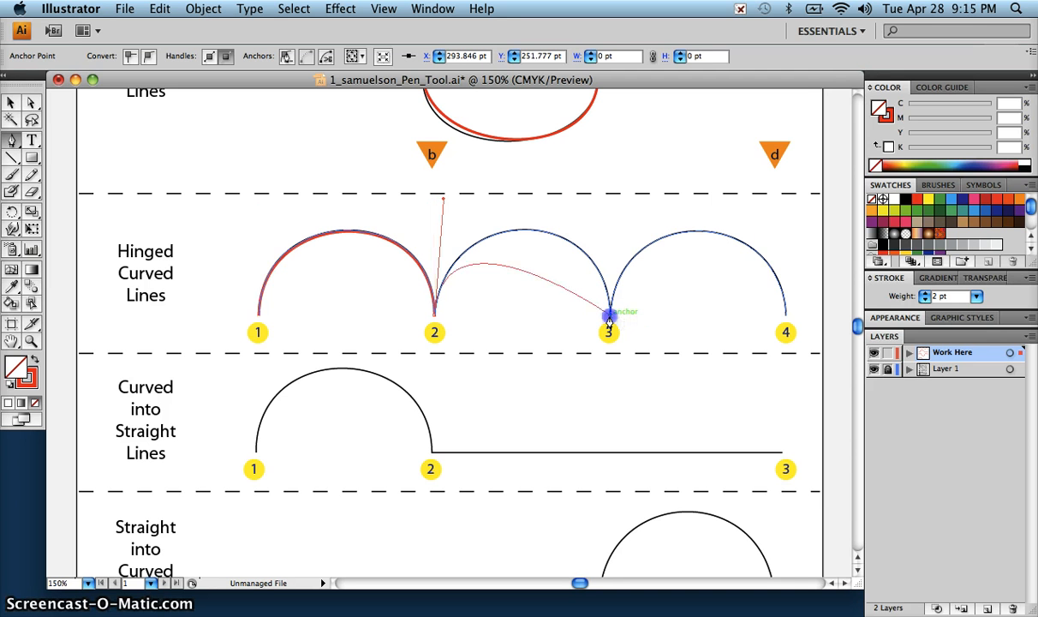
{"action": "left_click_drag", "start_coordinate": [609, 323], "coordinate": [625, 206]}
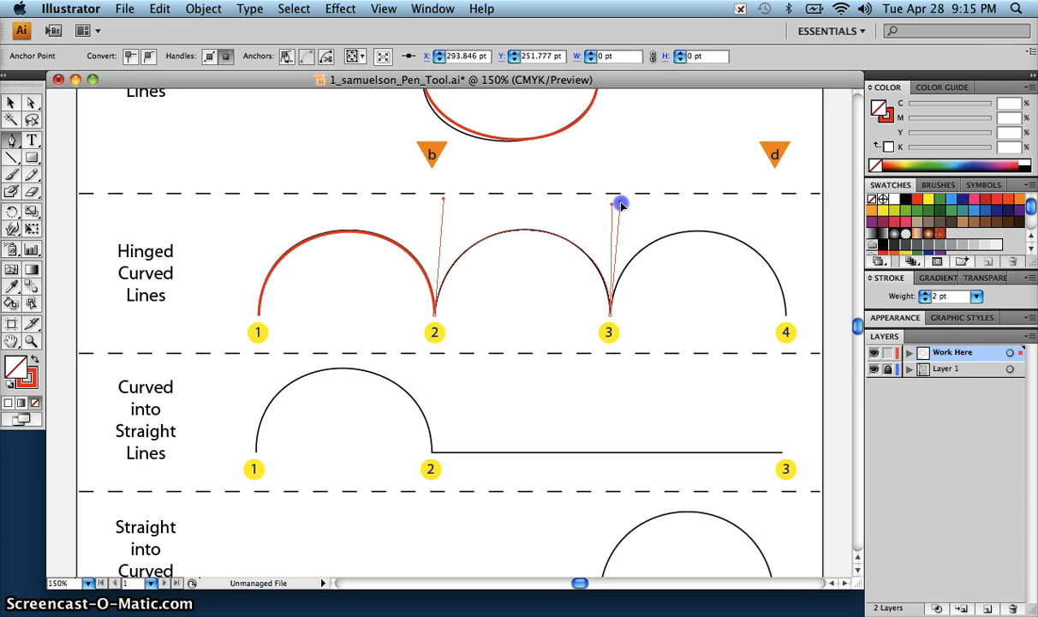
{"action": "left_click_drag", "start_coordinate": [621, 203], "coordinate": [621, 204]}
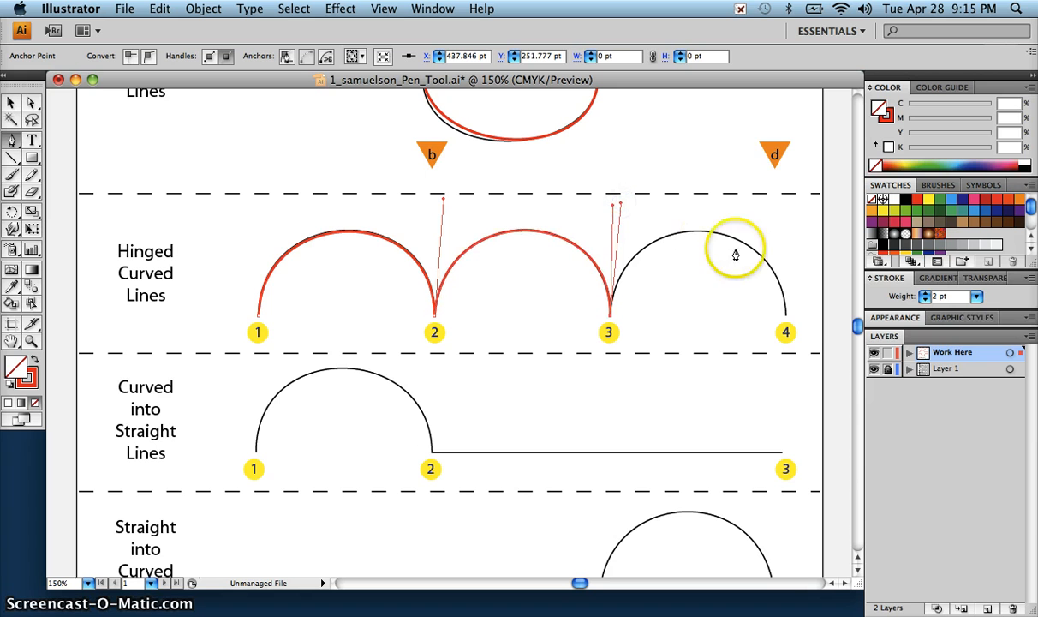
Step: Trace the third hinged arc to point 4 with its handle pulled straight down, and deselect the finished path
{"action": "left_click", "coordinate": [785, 321]}
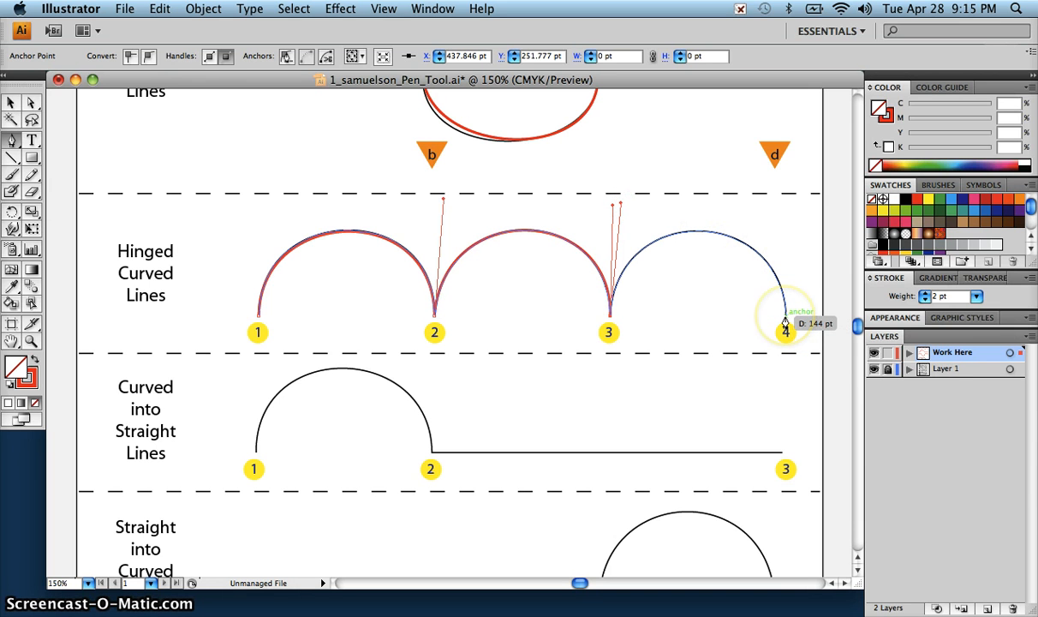
{"action": "left_click_drag", "start_coordinate": [786, 322], "coordinate": [786, 425]}
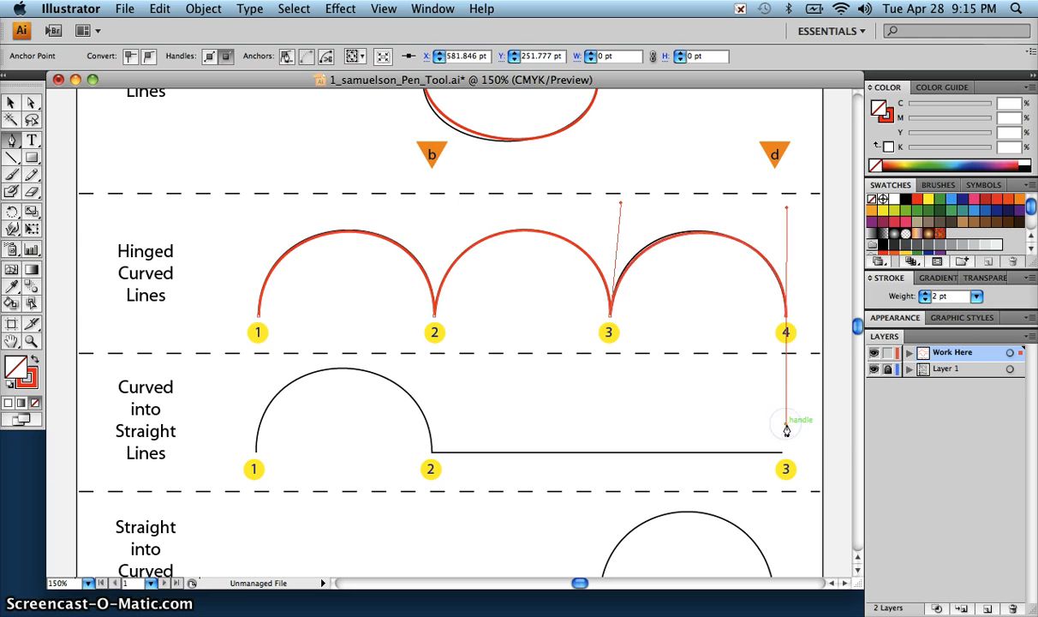
{"action": "left_click", "coordinate": [807, 291], "text": "super"}
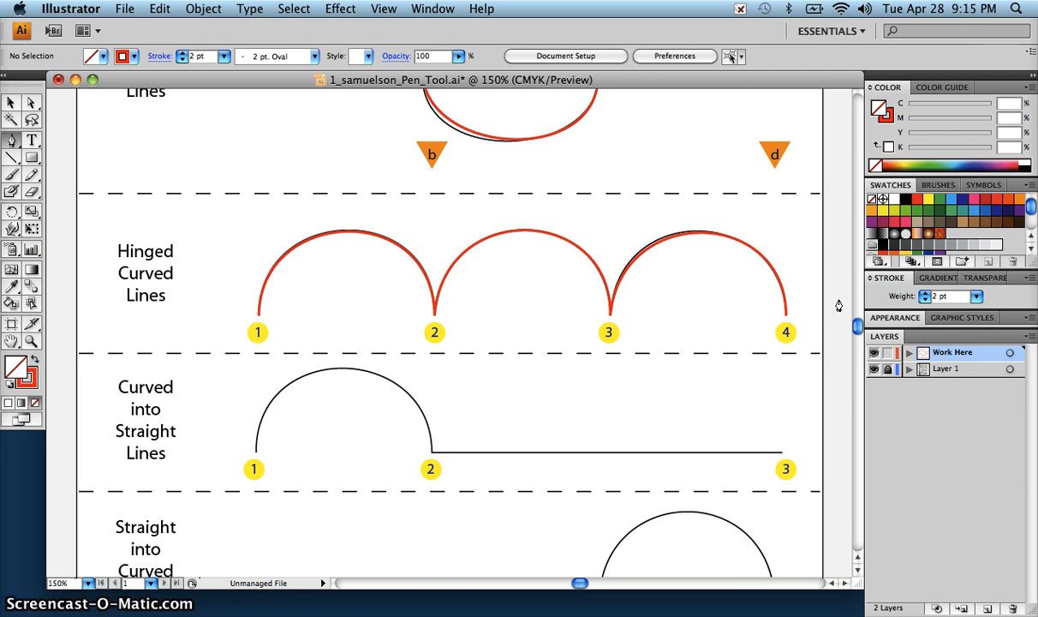
{"action": "left_click", "coordinate": [814, 275]}
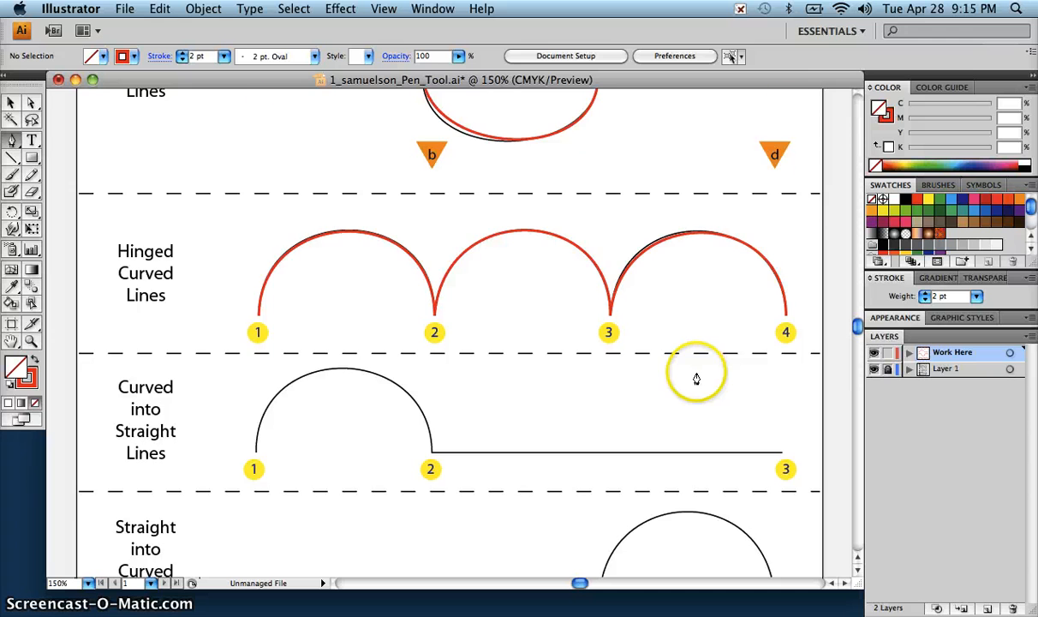
Step: Trace the Curved into Straight Lines shape from point 1 to 2, hinging the handle along the line, continue straight to point 3, and deselect it
{"action": "scroll", "coordinate": [695, 373], "scroll_direction": "down", "scroll_amount": 5}
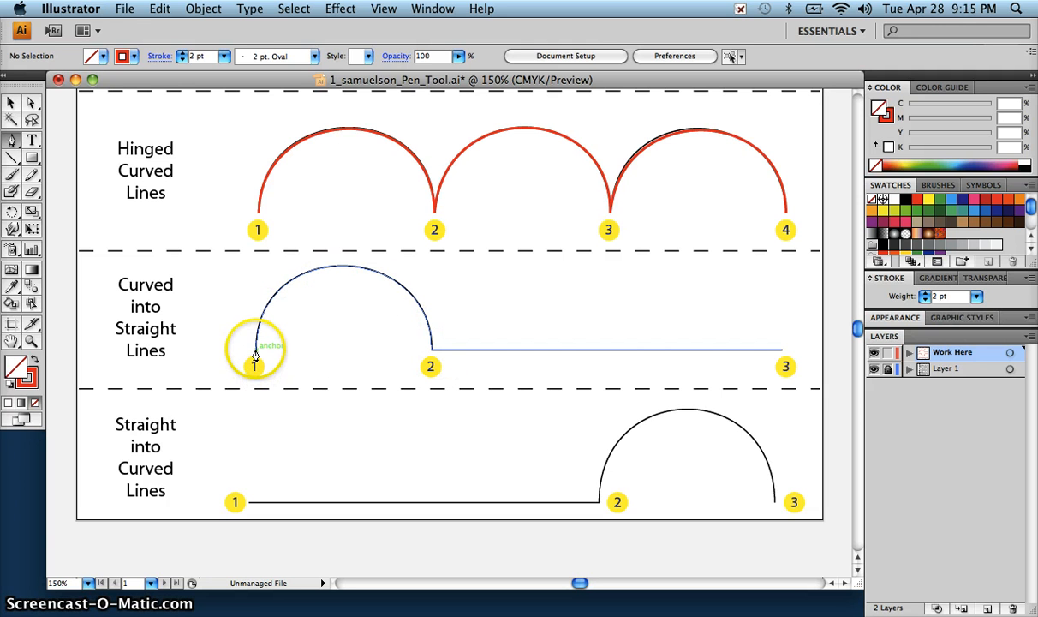
{"action": "left_click_drag", "start_coordinate": [255, 356], "coordinate": [256, 255]}
{"action": "left_click_drag", "start_coordinate": [431, 350], "coordinate": [432, 475]}
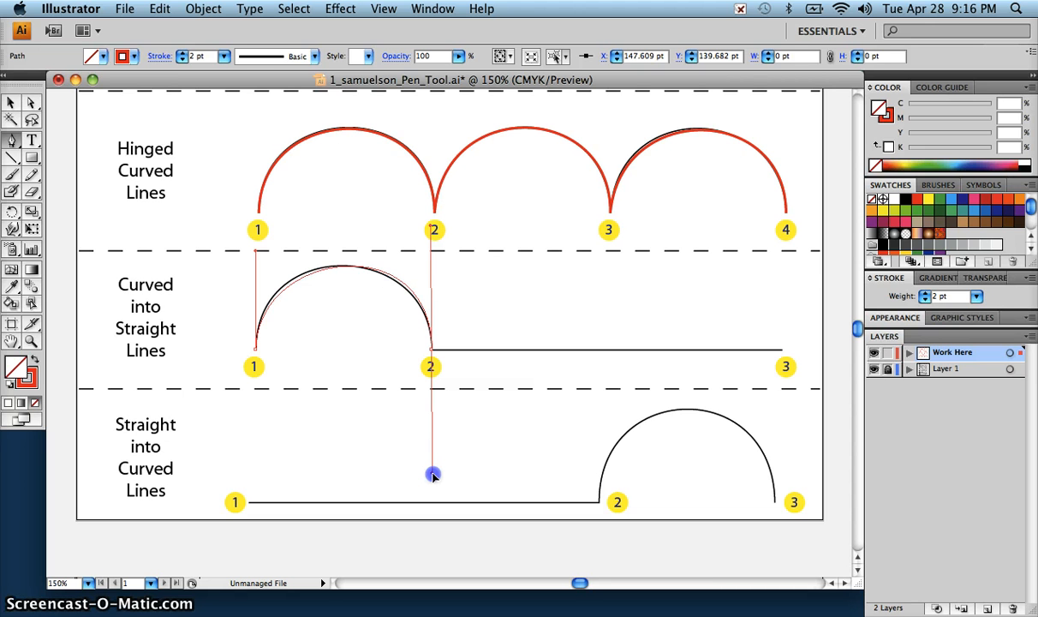
{"action": "left_click_drag", "start_coordinate": [432, 475], "coordinate": [559, 353]}
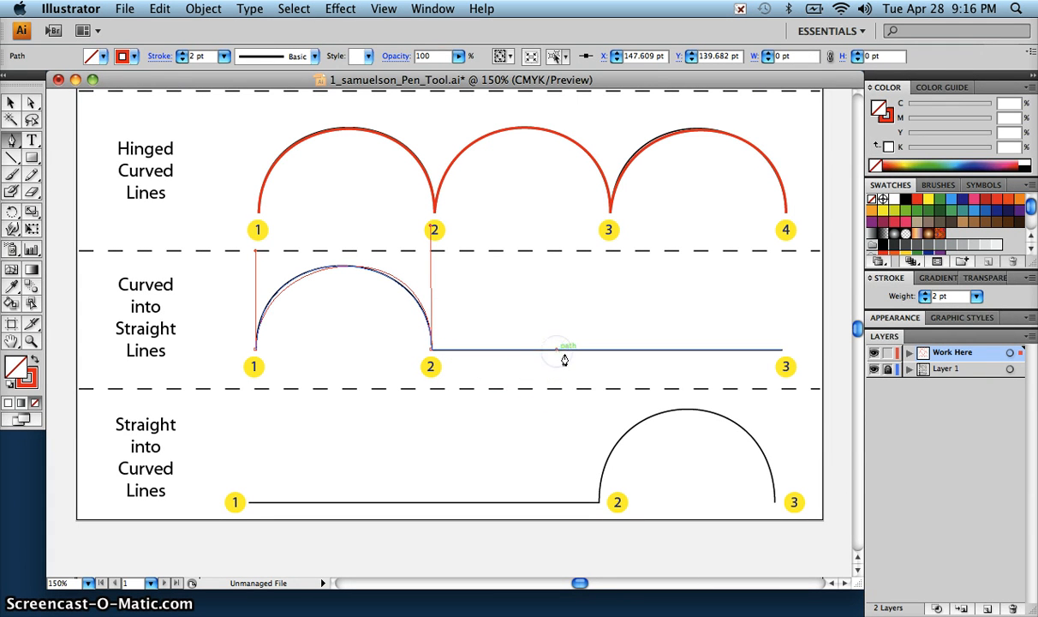
{"action": "left_click", "coordinate": [775, 353]}
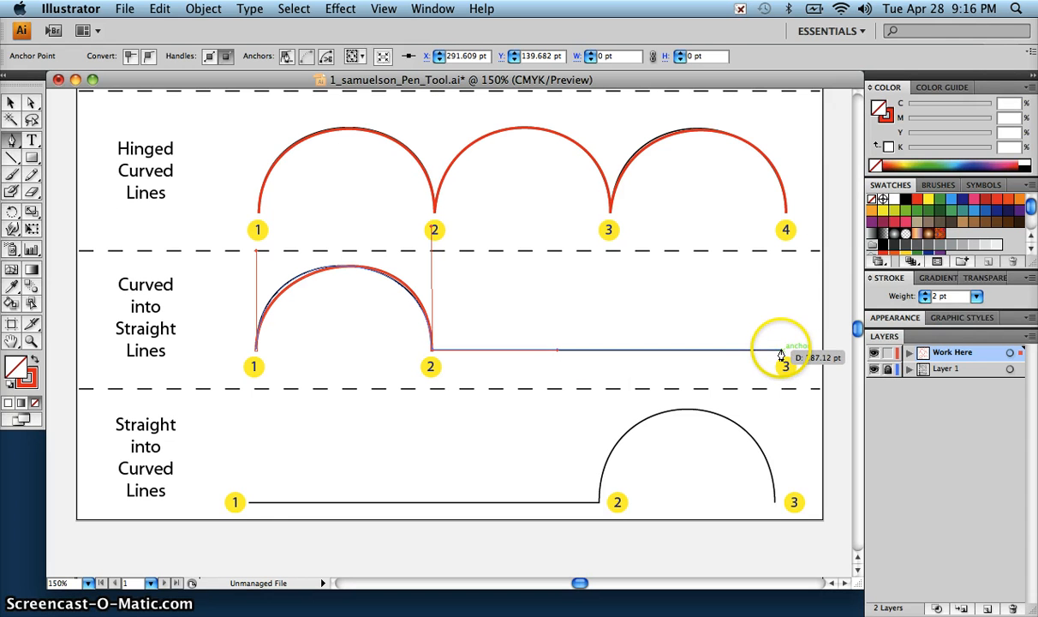
{"action": "left_click", "coordinate": [781, 352]}
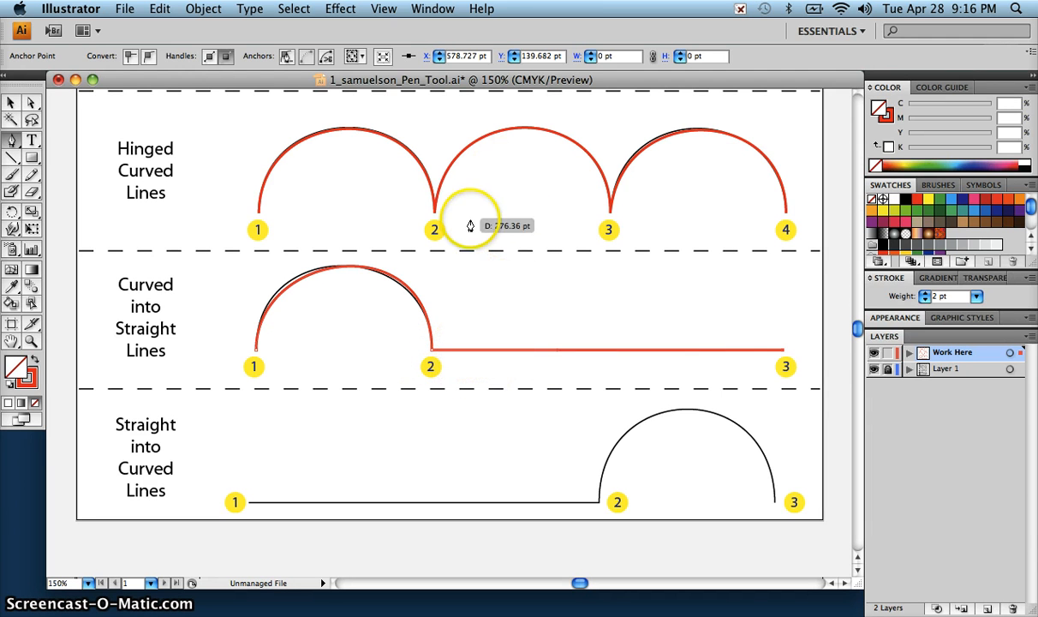
{"action": "key", "text": "super"}
{"action": "left_click", "coordinate": [804, 332], "text": "super"}
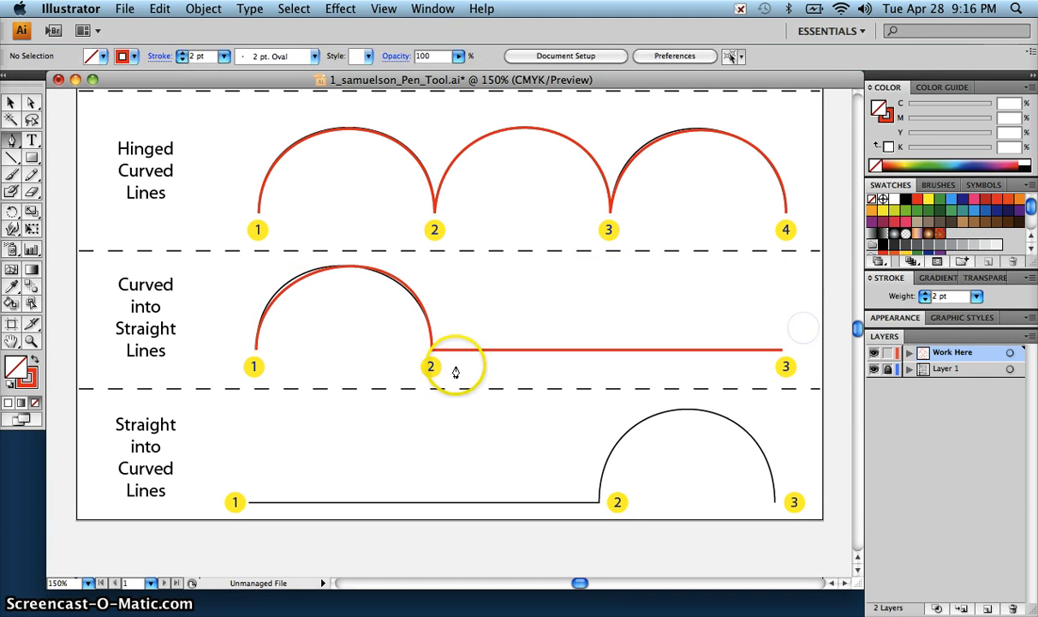
Step: Trace the straight segment of the Straight into Curved Lines exercise from point 1 to point 2 with the Pen tool
{"action": "scroll", "coordinate": [455, 364], "scroll_direction": "up", "scroll_amount": 1}
{"action": "scroll", "coordinate": [455, 365], "scroll_direction": "down", "scroll_amount": 5}
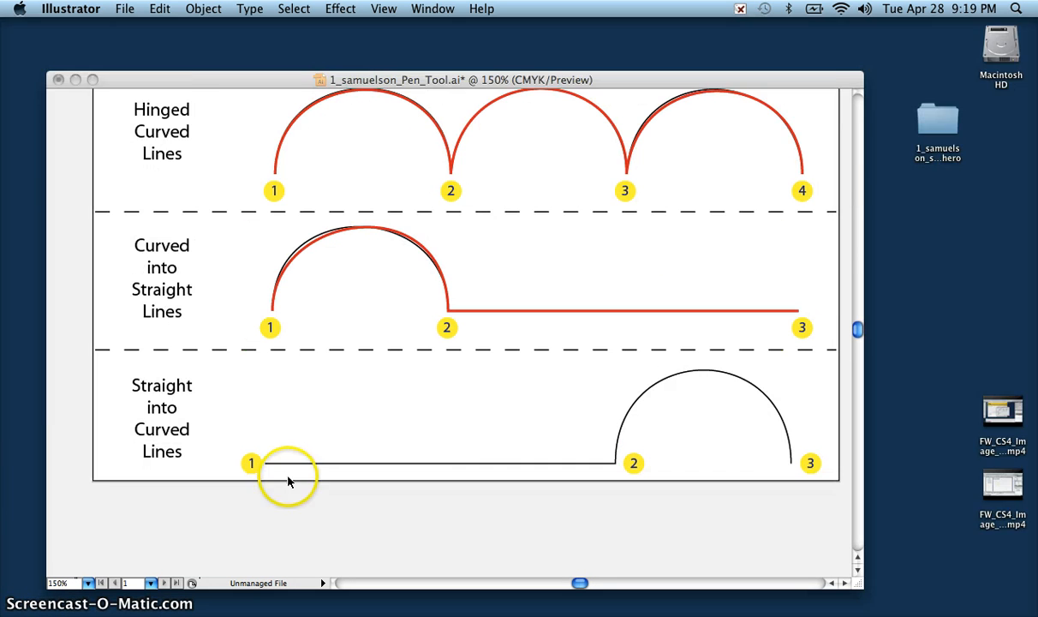
{"action": "left_click", "coordinate": [287, 481]}
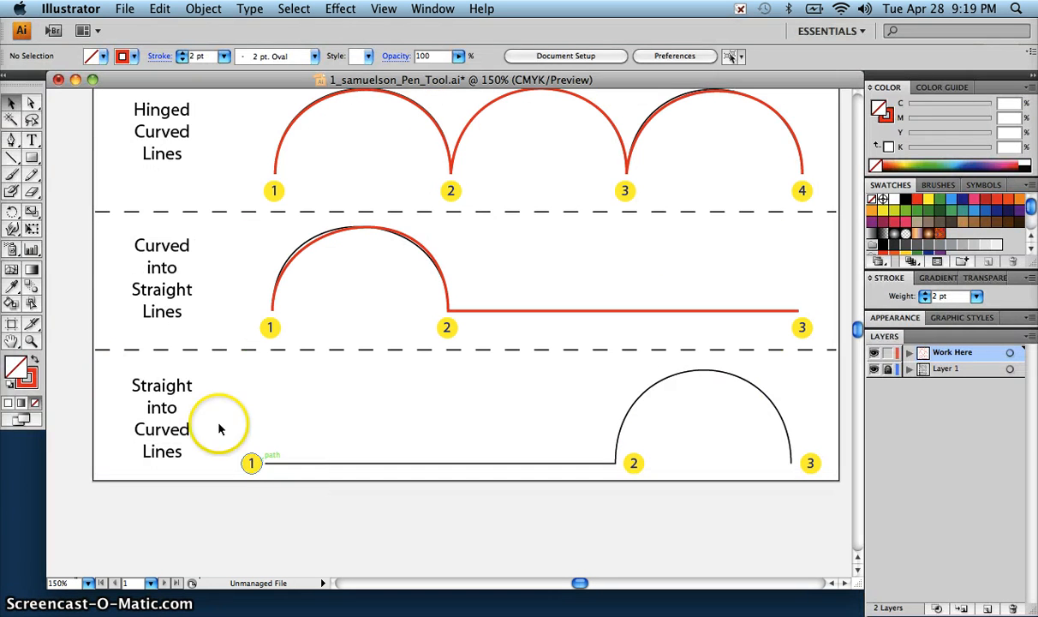
{"action": "left_click", "coordinate": [13, 137]}
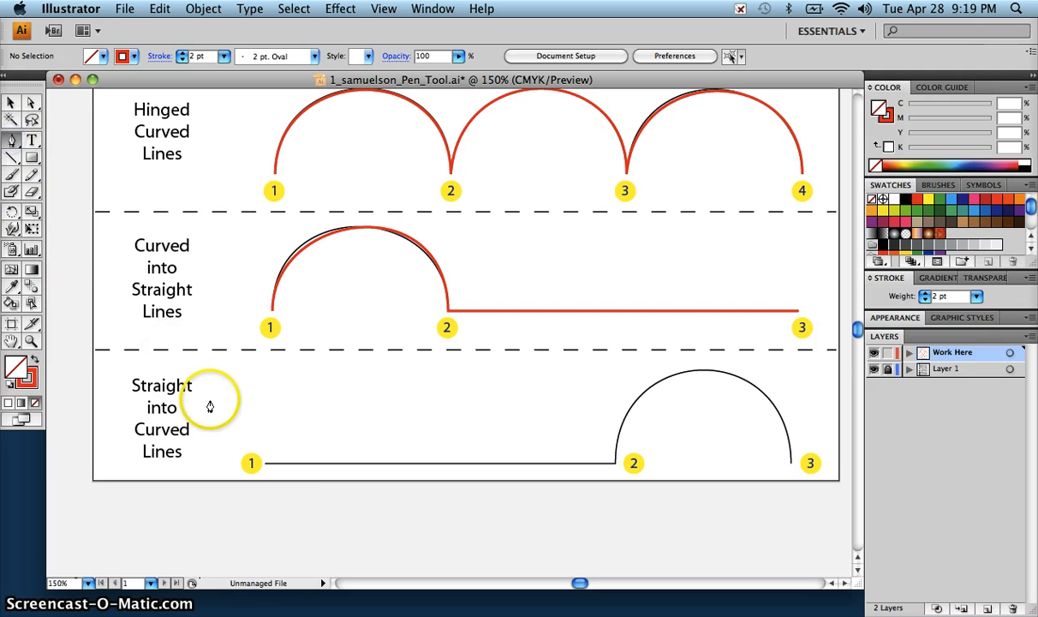
{"action": "left_click", "coordinate": [266, 464]}
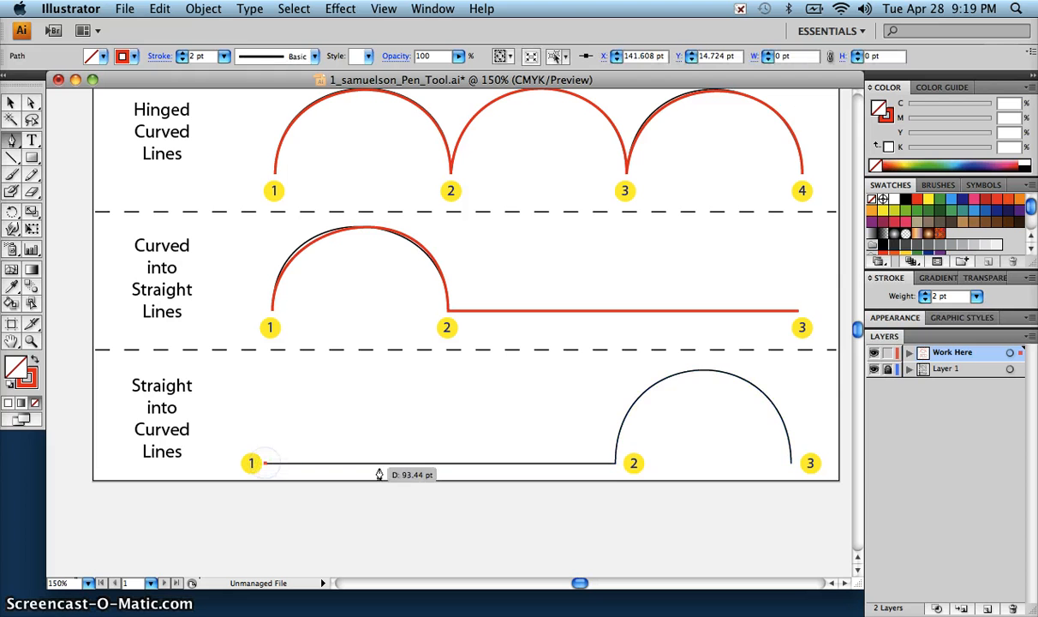
{"action": "left_click", "coordinate": [615, 467]}
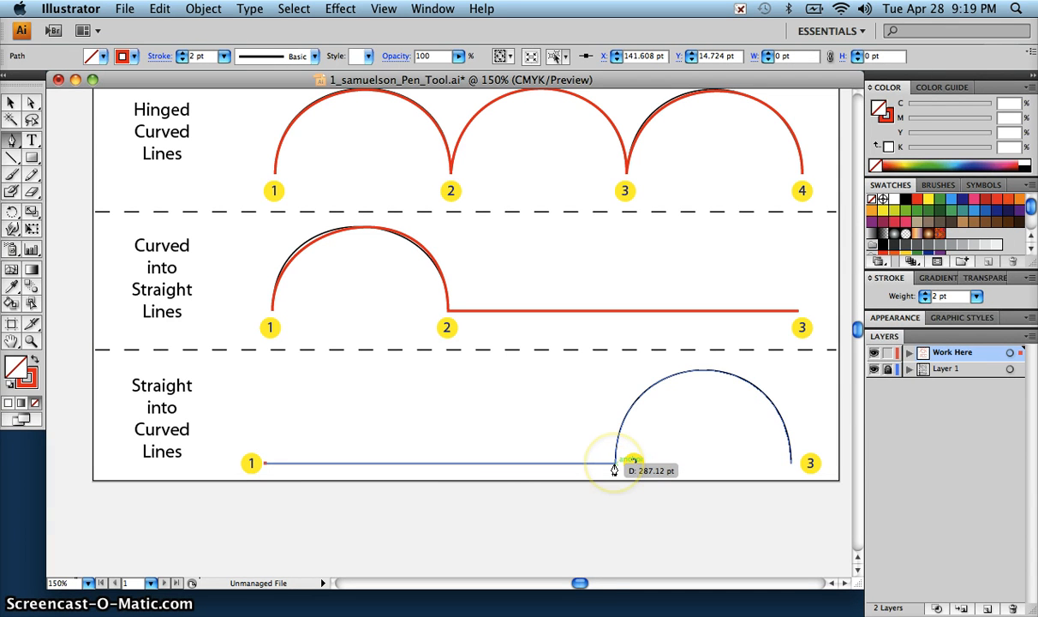
{"action": "mouse_move", "coordinate": [615, 467]}
{"action": "left_mouse_down"}
{"action": "mouse_move", "coordinate": [621, 485]}
{"action": "mouse_move", "coordinate": [643, 392]}
{"action": "mouse_move", "coordinate": [771, 468]}
{"action": "mouse_move", "coordinate": [647, 492]}
{"action": "mouse_move", "coordinate": [638, 489]}
{"action": "mouse_move", "coordinate": [645, 459]}
{"action": "mouse_move", "coordinate": [609, 477]}
{"action": "mouse_move", "coordinate": [621, 492]}
{"action": "mouse_move", "coordinate": [248, 492]}
{"action": "mouse_move", "coordinate": [621, 489]}
{"action": "mouse_move", "coordinate": [474, 485]}
{"action": "mouse_move", "coordinate": [573, 476]}
{"action": "mouse_move", "coordinate": [538, 487]}
{"action": "mouse_move", "coordinate": [588, 489]}
{"action": "mouse_move", "coordinate": [615, 485]}
{"action": "mouse_move", "coordinate": [617, 472]}
{"action": "left_mouse_up"}
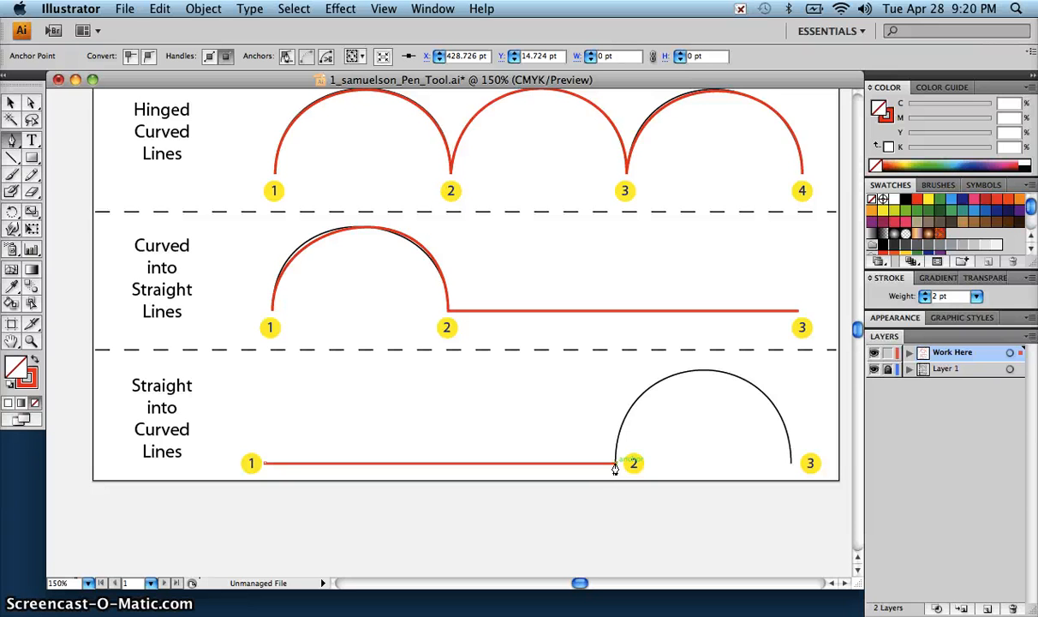
Step: Pull a handle straight up from point 2, trace the arc to point 3 with its handle pulled down, and deselect the path
{"action": "left_click_drag", "start_coordinate": [615, 464], "coordinate": [614, 348]}
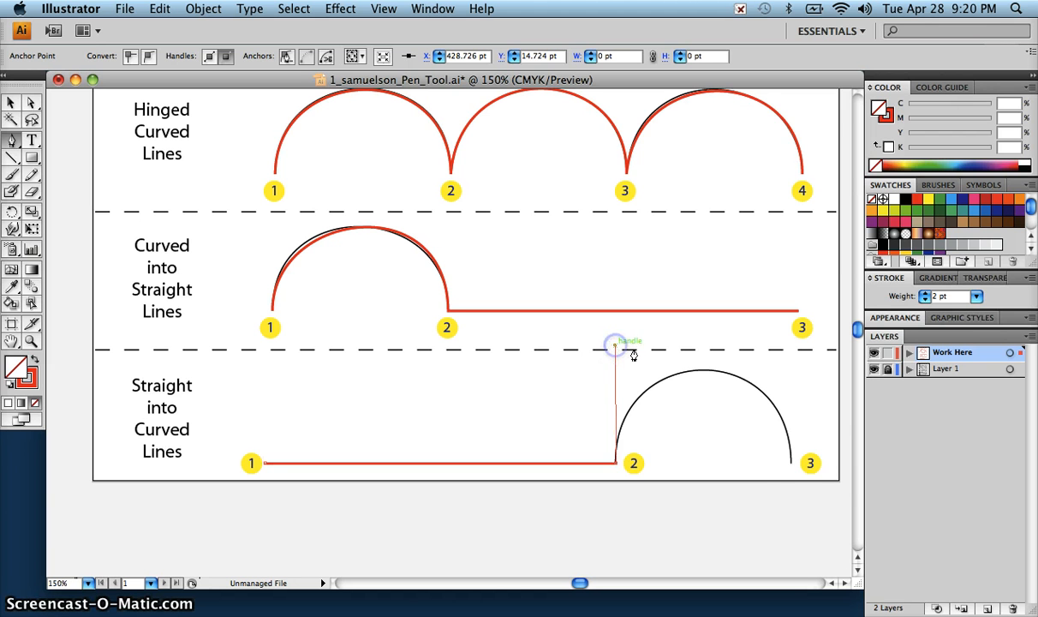
{"action": "mouse_move", "coordinate": [790, 464]}
{"action": "left_mouse_down"}
{"action": "mouse_move", "coordinate": [790, 573]}
{"action": "mouse_move", "coordinate": [798, 464]}
{"action": "left_mouse_up"}
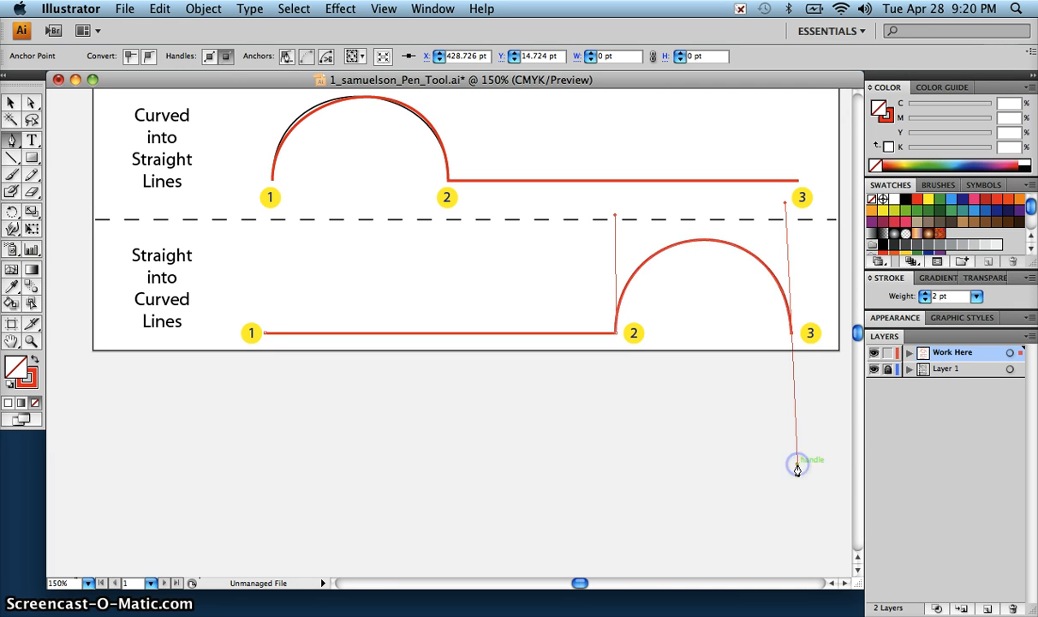
{"action": "left_click", "coordinate": [835, 412], "text": "super"}
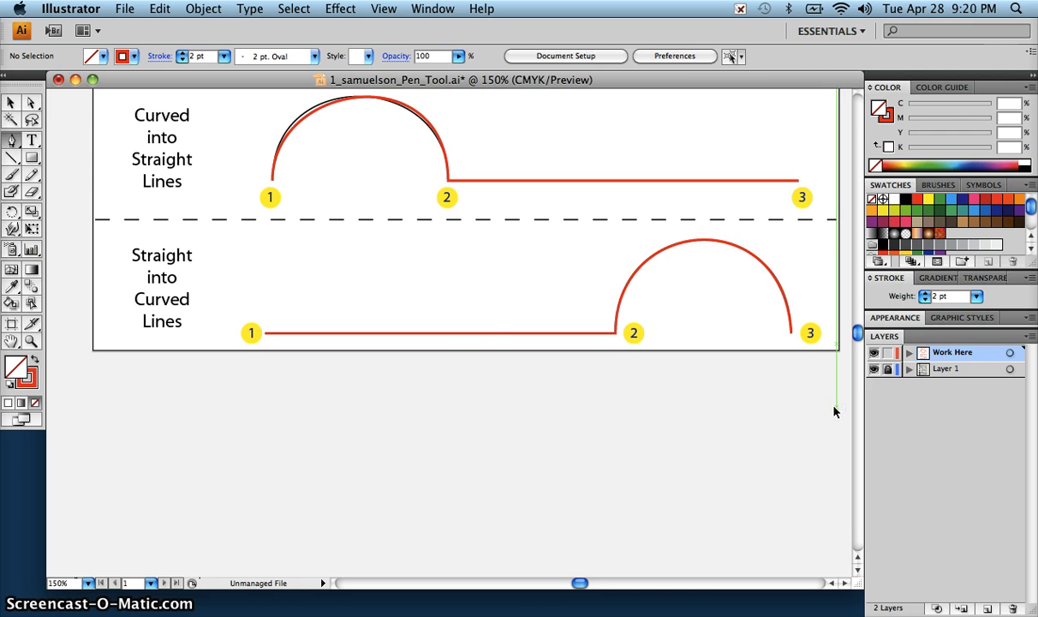
{"action": "key", "text": "super+0"}
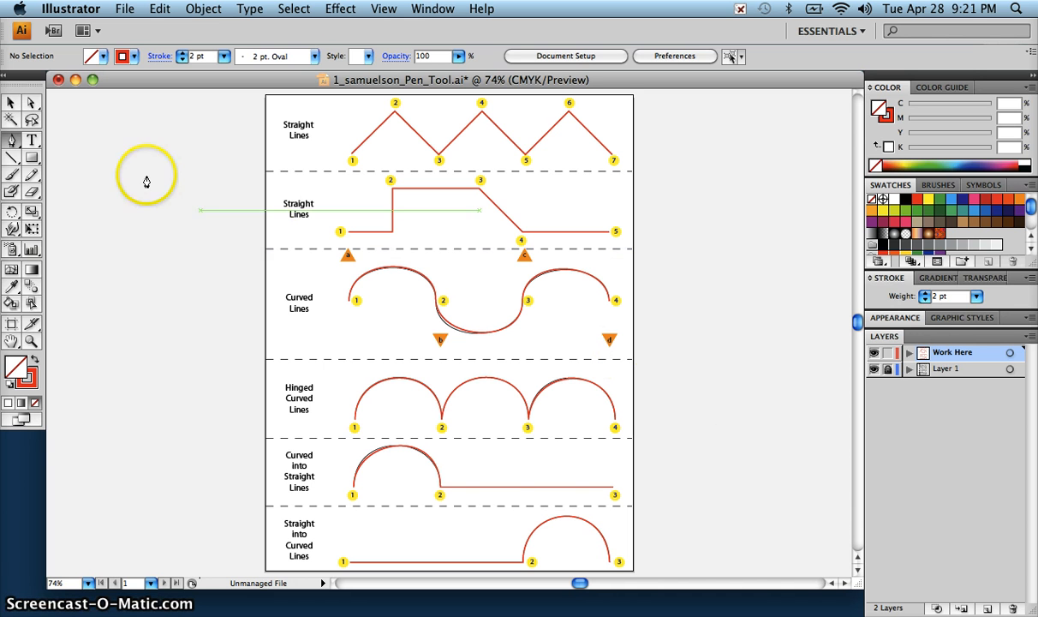
{"action": "left_click_drag", "start_coordinate": [10, 147], "coordinate": [88, 166]}
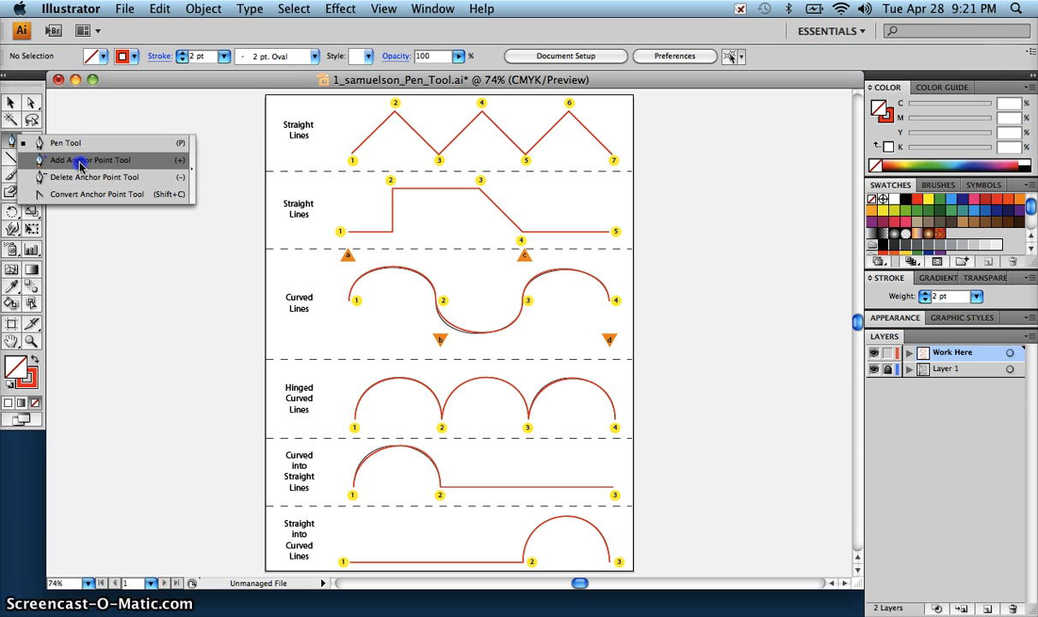
{"action": "left_click_drag", "start_coordinate": [79, 164], "coordinate": [76, 143]}
Step: Adjust point 2's lower handle on the Curved Lines path with Direct Selection, placing its end at triangle b
{"action": "left_click", "coordinate": [28, 103]}
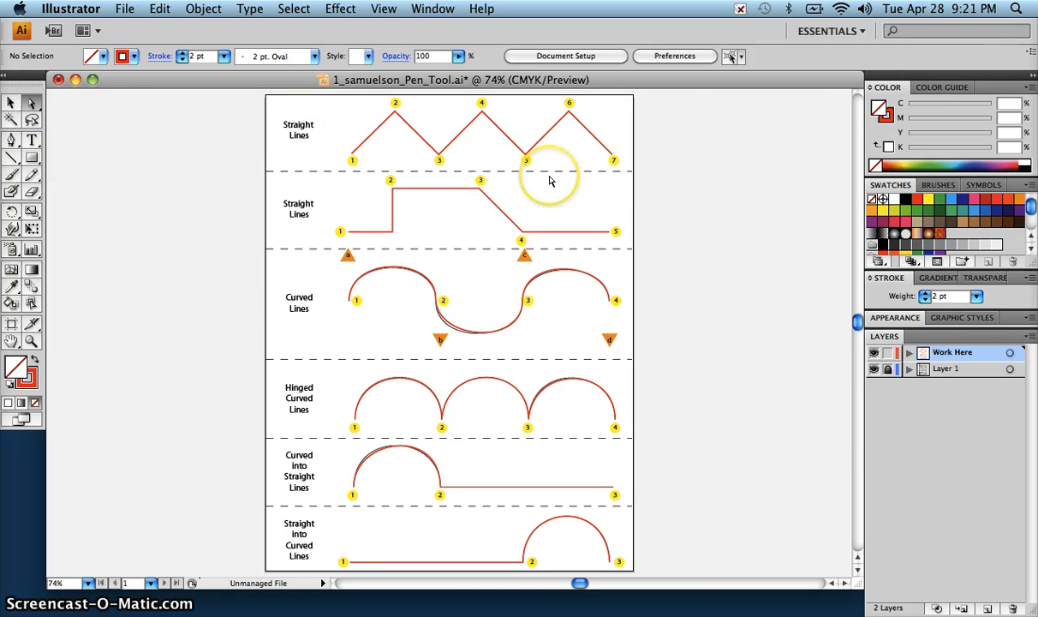
{"action": "key", "text": "super+equal"}
{"action": "key", "text": "super+equal"}
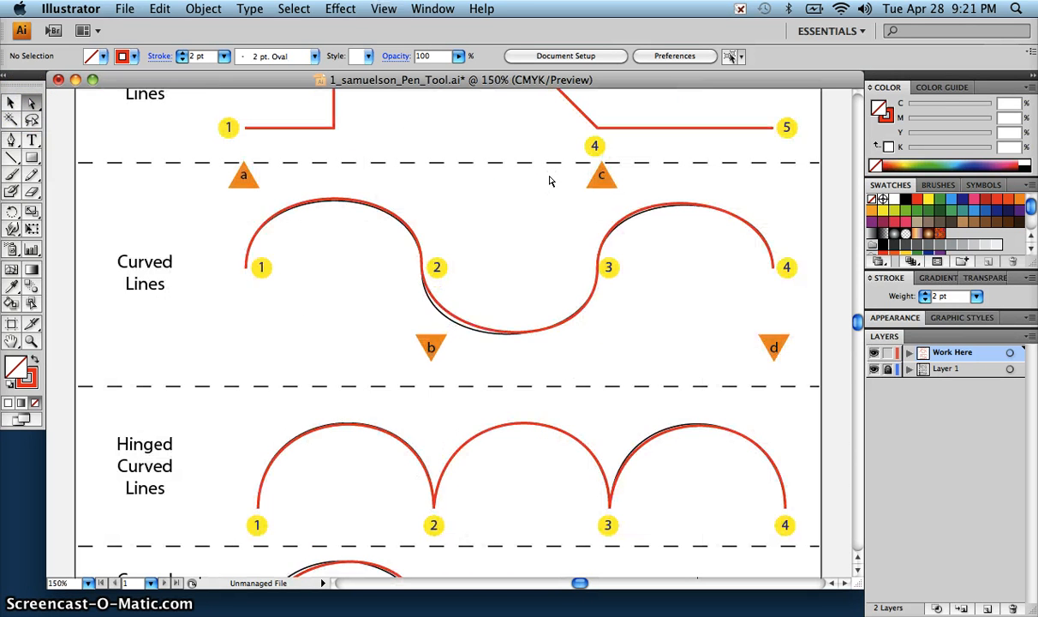
{"action": "left_click", "coordinate": [493, 326]}
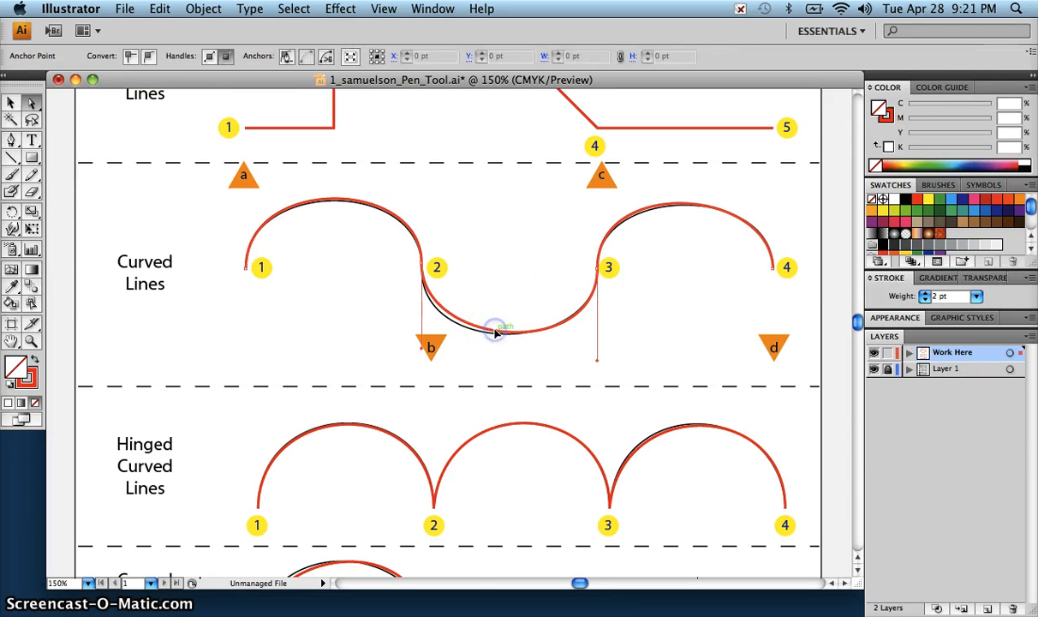
{"action": "left_click", "coordinate": [427, 343]}
{"action": "left_click_drag", "start_coordinate": [423, 342], "coordinate": [404, 350]}
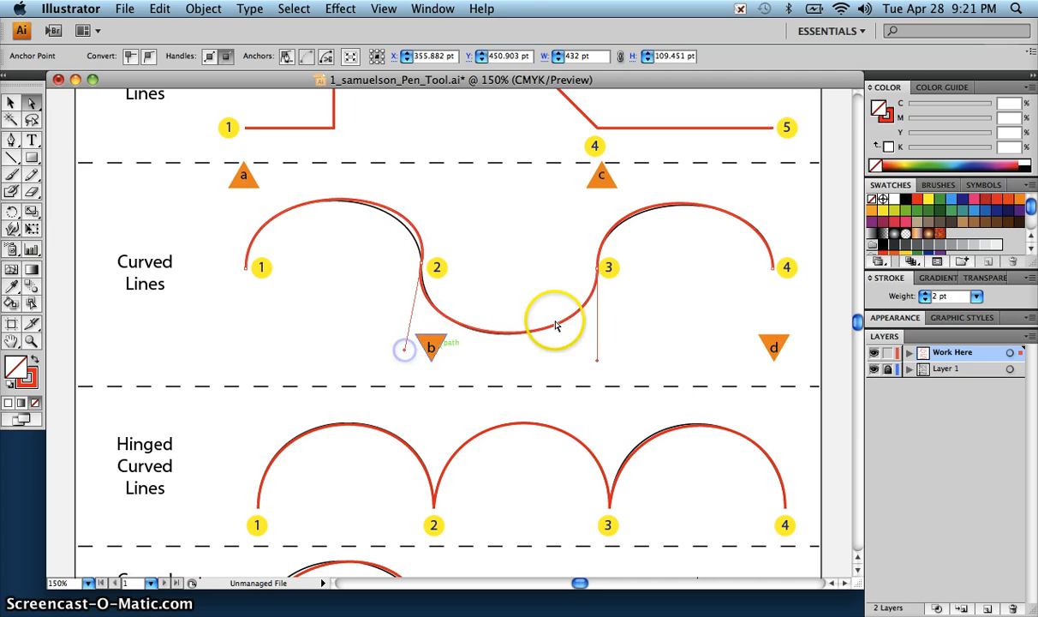
{"action": "left_click", "coordinate": [407, 354]}
{"action": "left_click_drag", "start_coordinate": [408, 354], "coordinate": [427, 353]}
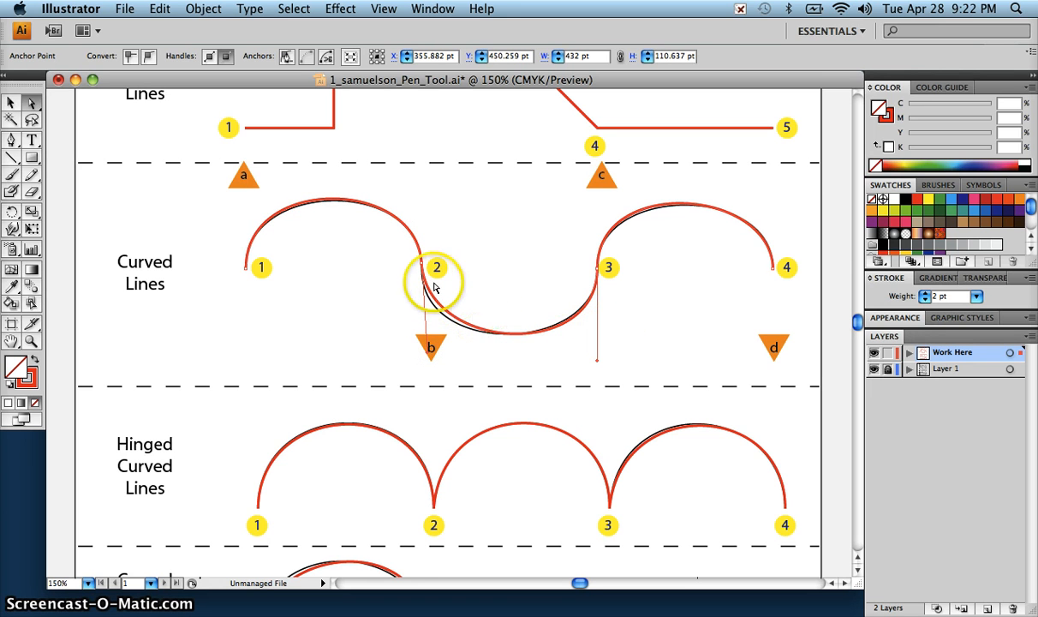
Step: Try moving the Curved Lines path's anchor at point 2 toward point 3, and undo the move
{"action": "left_click_drag", "start_coordinate": [431, 266], "coordinate": [520, 248]}
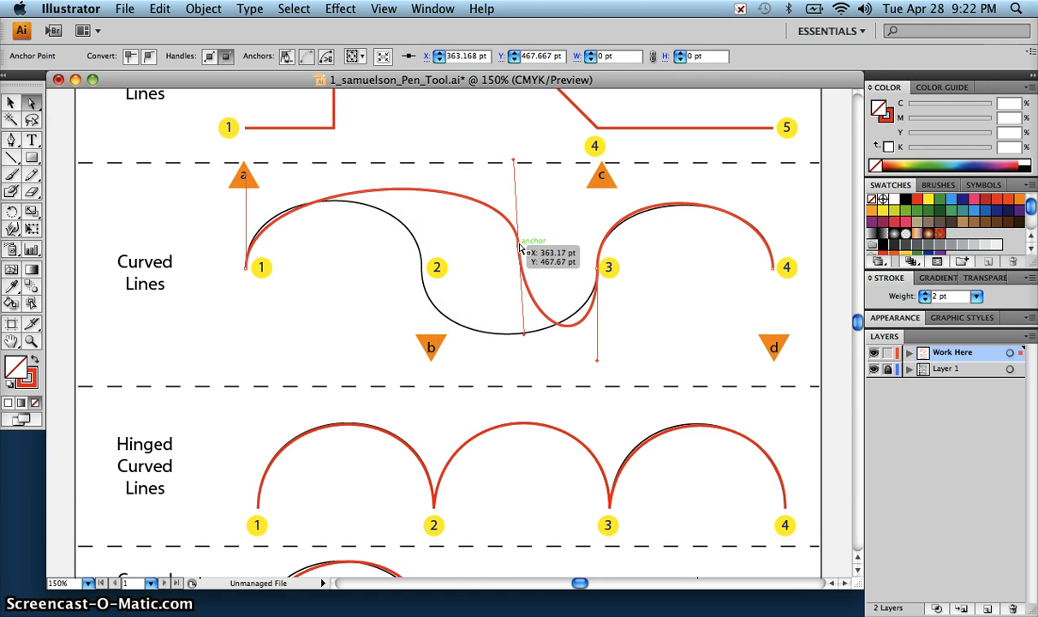
{"action": "key", "text": "super+z"}
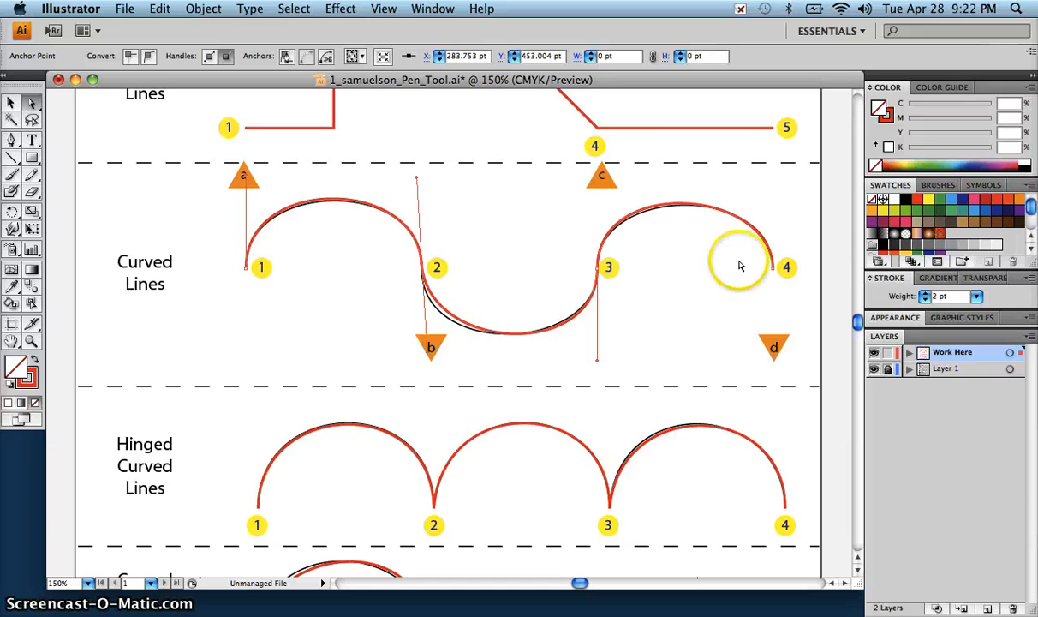
{"action": "left_click", "coordinate": [9, 142]}
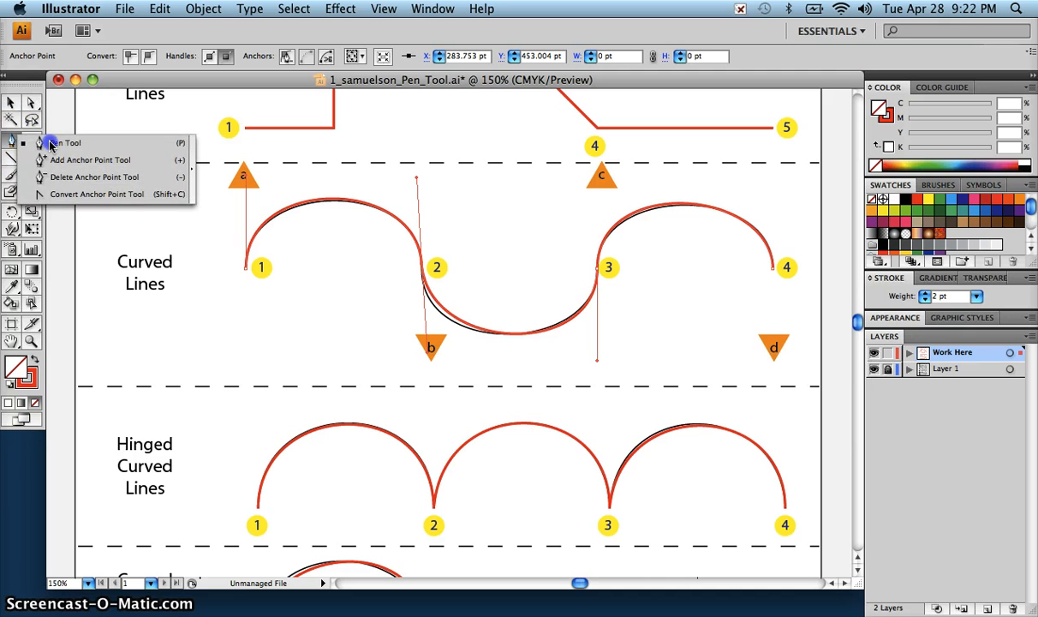
Step: Deselect the Curved Lines path and save the document
{"action": "left_click", "coordinate": [11, 103]}
{"action": "left_click", "coordinate": [12, 104]}
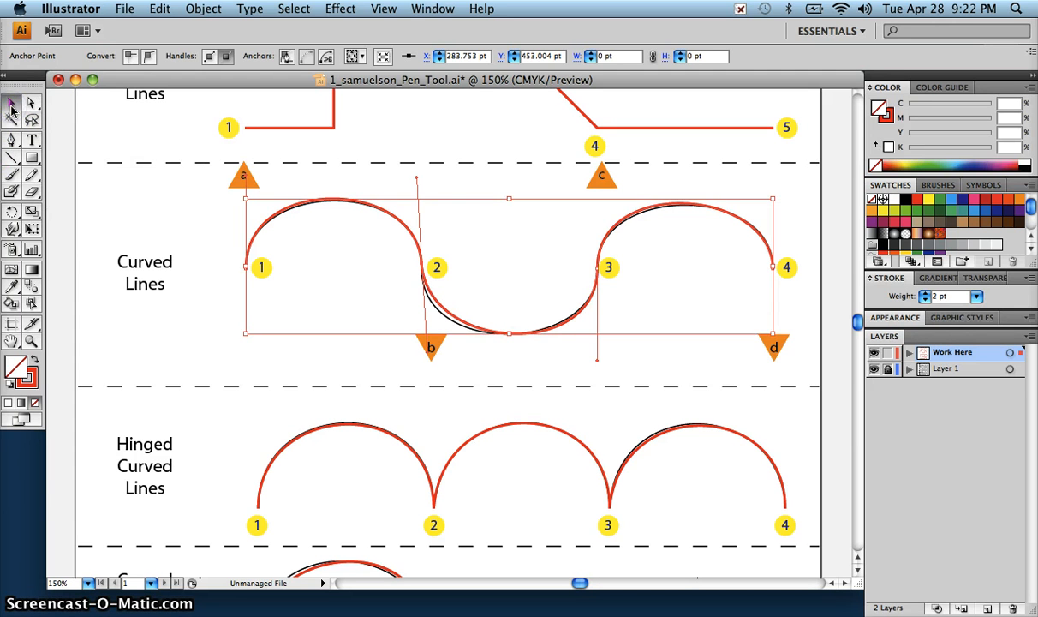
{"action": "left_click", "coordinate": [119, 110]}
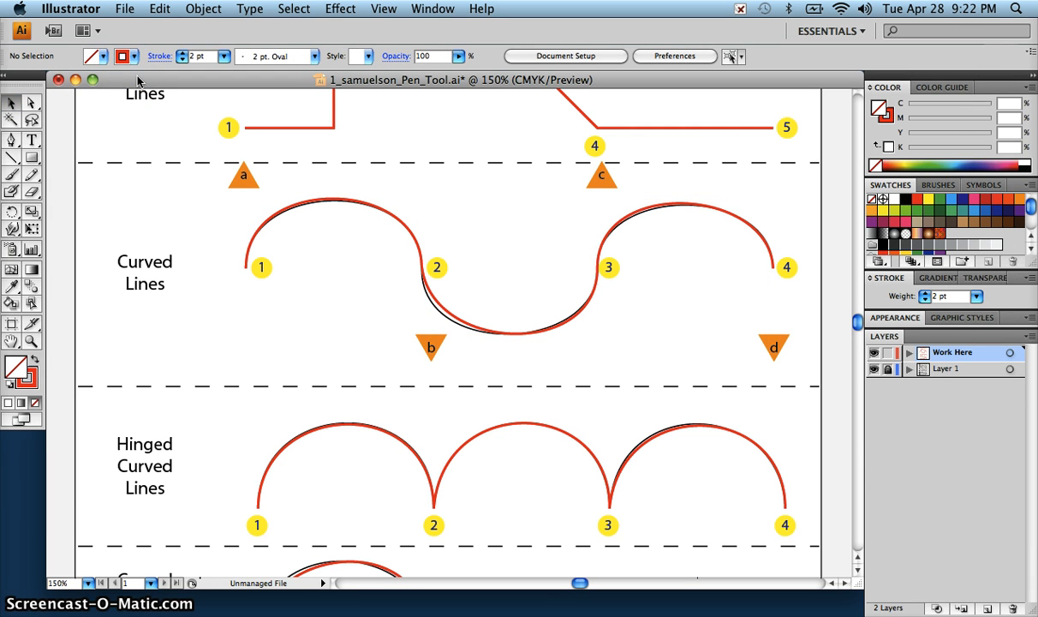
{"action": "key", "text": "super+s"}
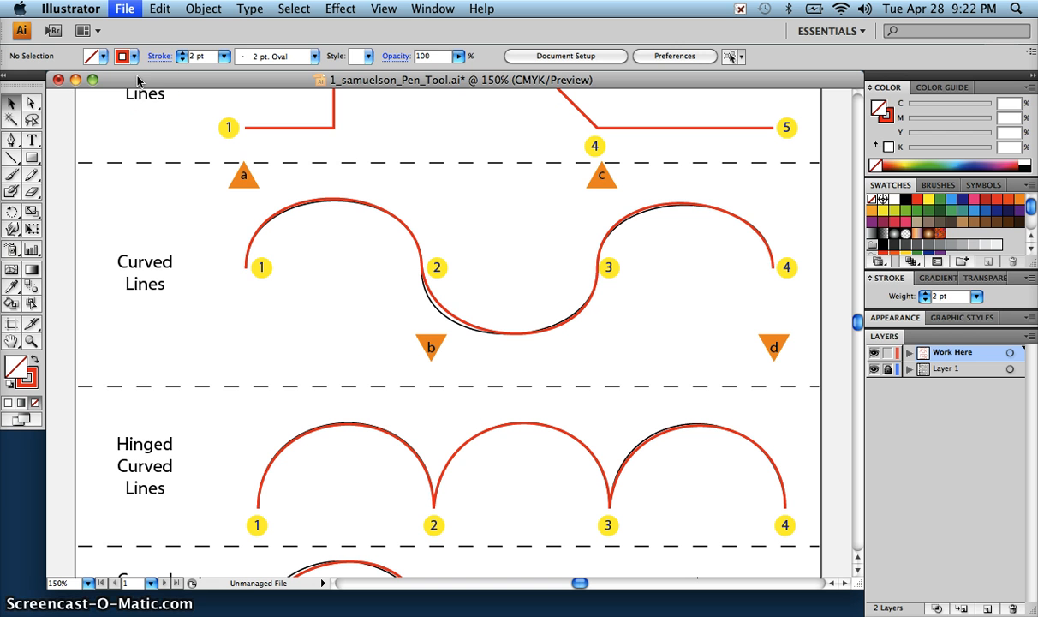
{"action": "left_click", "coordinate": [145, 81]}
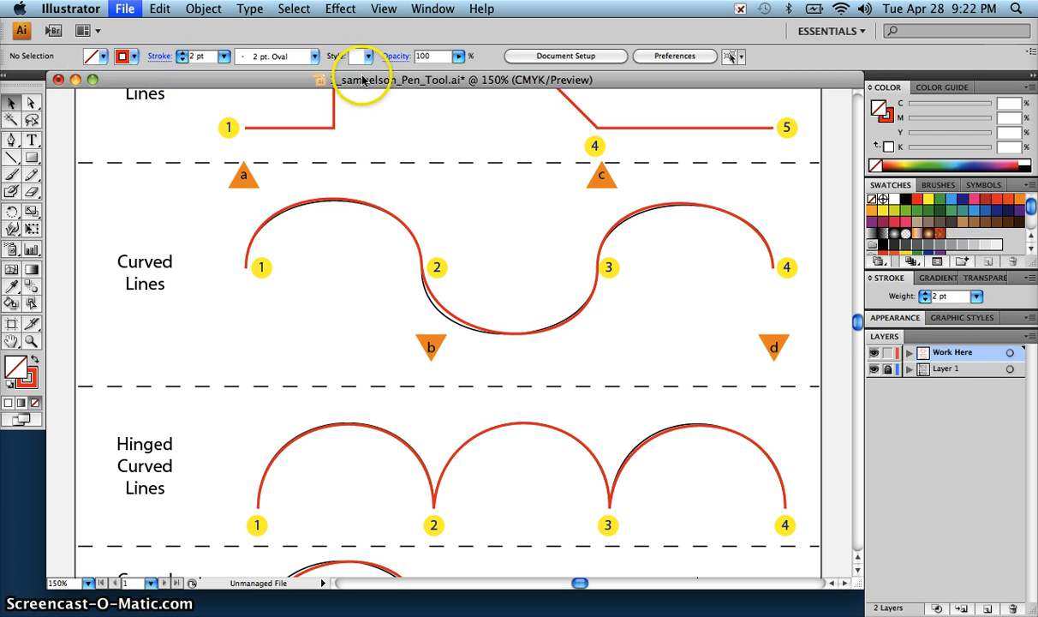
{"action": "key", "text": "super+s"}
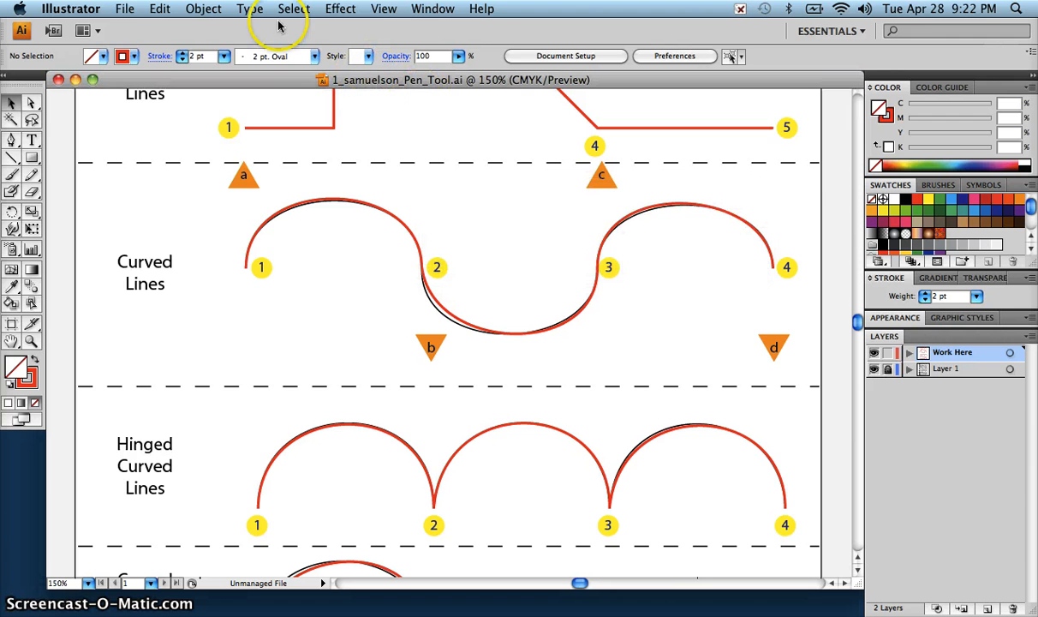
{"action": "left_click", "coordinate": [129, 10]}
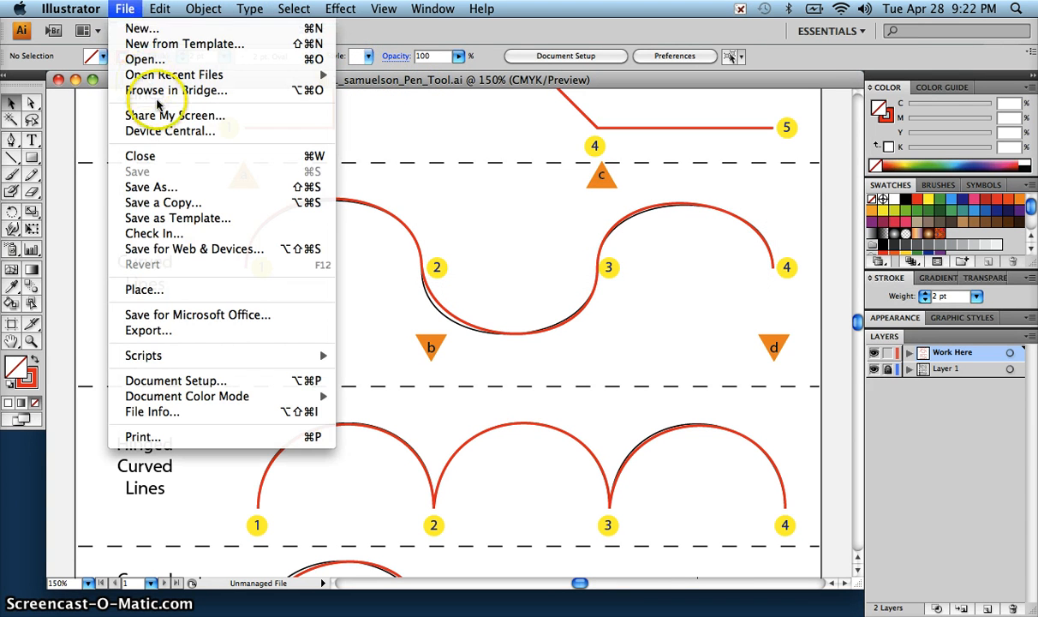
{"action": "left_click", "coordinate": [131, 250]}
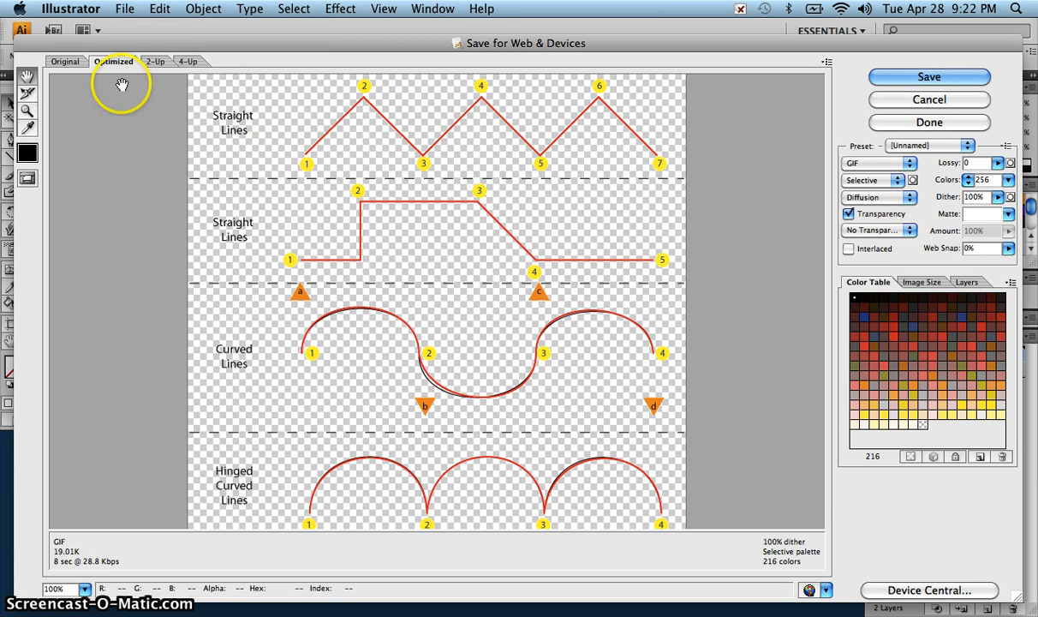
{"action": "left_click", "coordinate": [930, 99]}
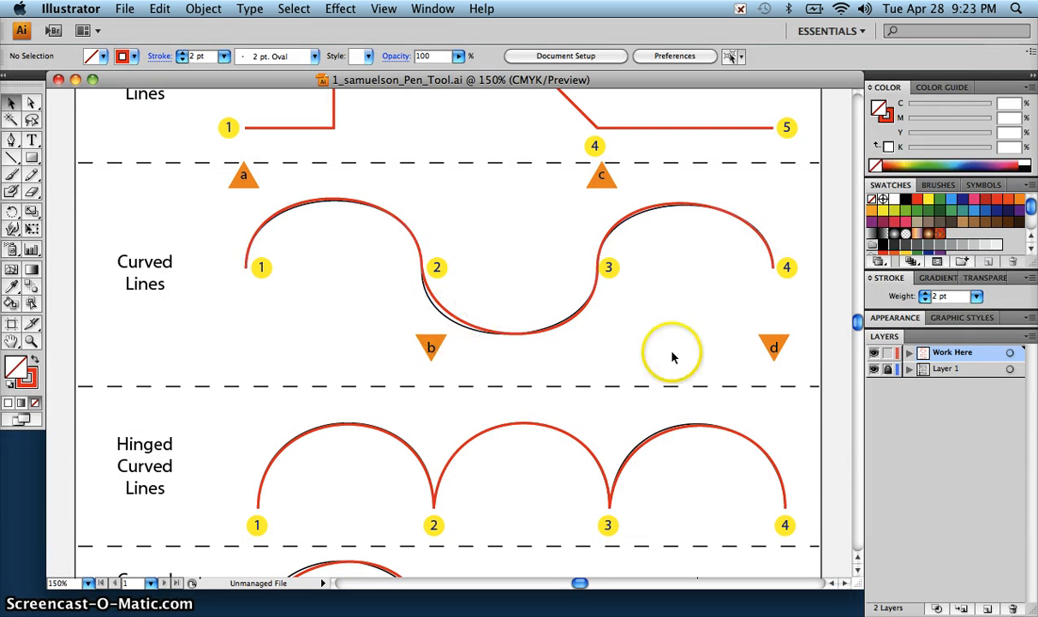
Step: Hide the Layer 1 template and set the Save for Web & Devices format to JPEG
{"action": "left_click", "coordinate": [874, 371]}
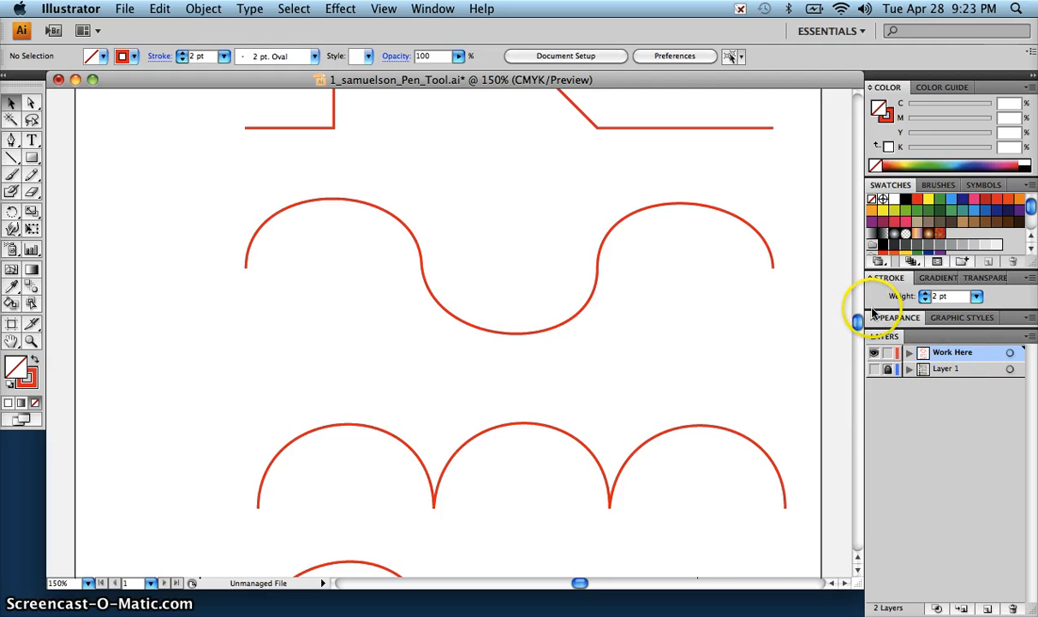
{"action": "mouse_move", "coordinate": [857, 324]}
{"action": "left_mouse_down"}
{"action": "mouse_move", "coordinate": [858, 292]}
{"action": "mouse_move", "coordinate": [858, 335]}
{"action": "mouse_move", "coordinate": [857, 319]}
{"action": "left_mouse_up"}
{"action": "left_click", "coordinate": [125, 10]}
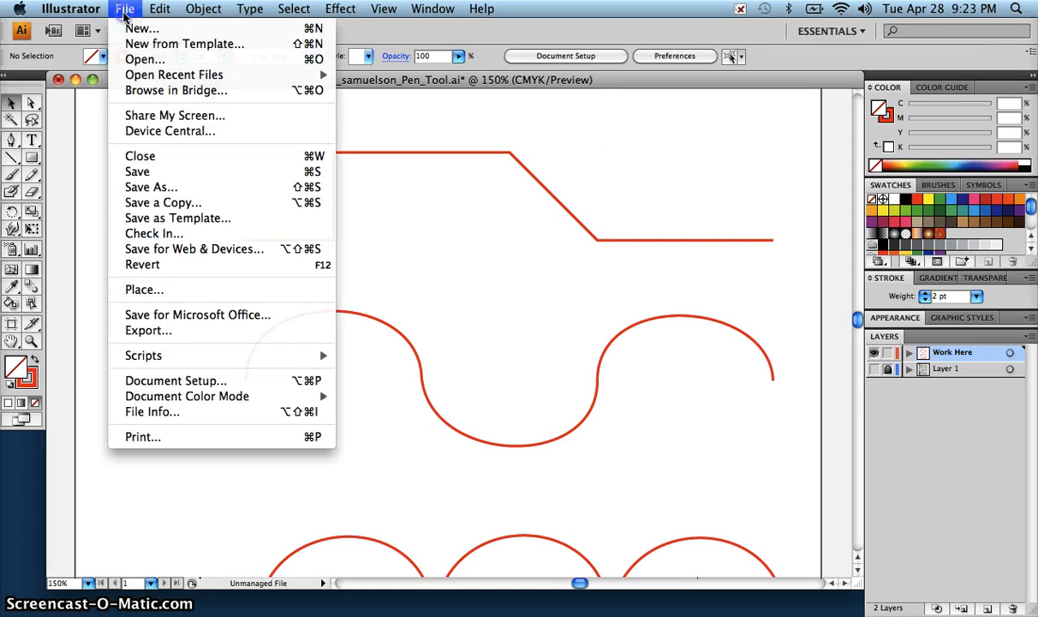
{"action": "left_click", "coordinate": [184, 252]}
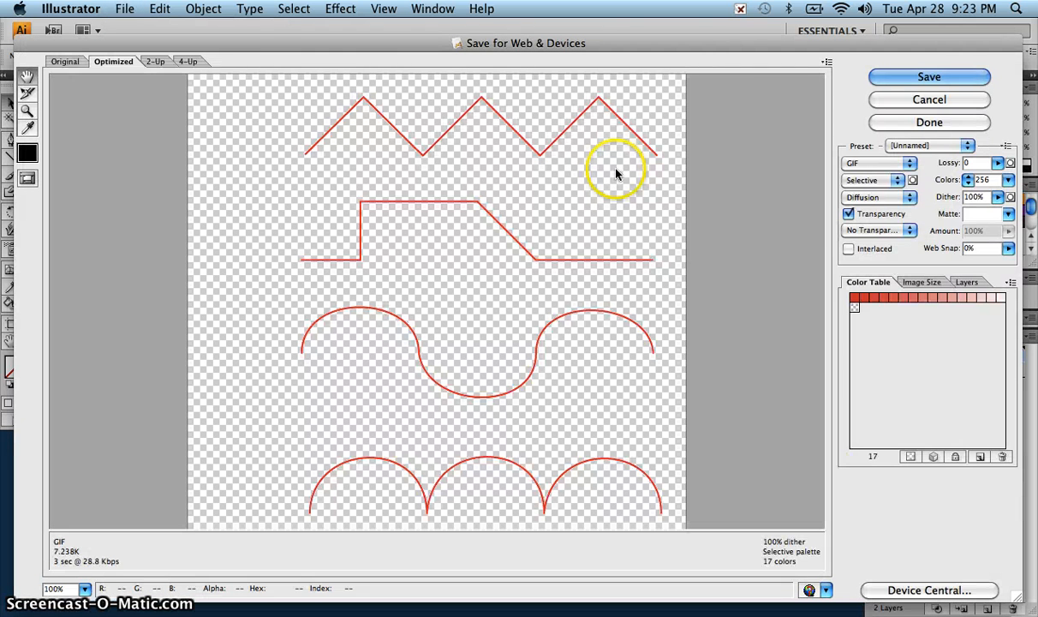
{"action": "left_click", "coordinate": [874, 162]}
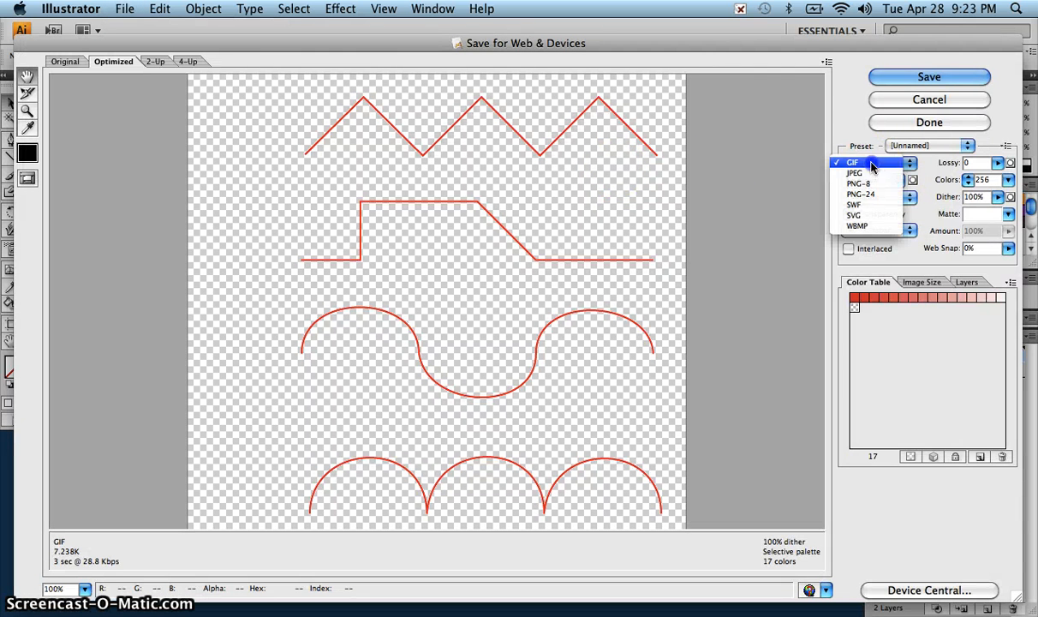
{"action": "left_click", "coordinate": [872, 175]}
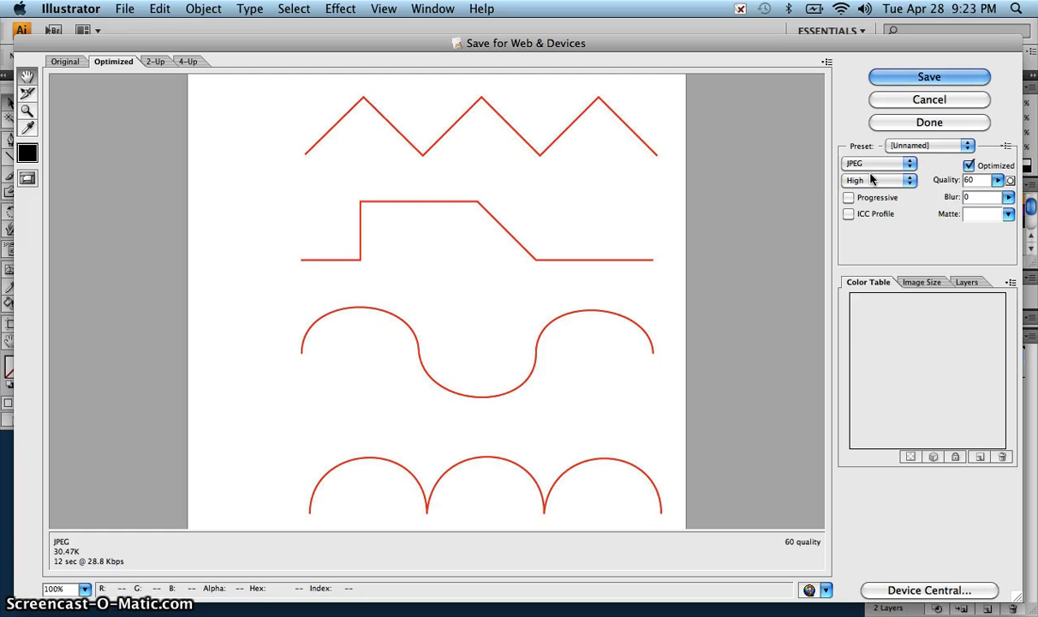
Step: Save the optimized JPEG to the Desktop as Images Only, keeping the suggested file name
{"action": "left_click", "coordinate": [930, 77]}
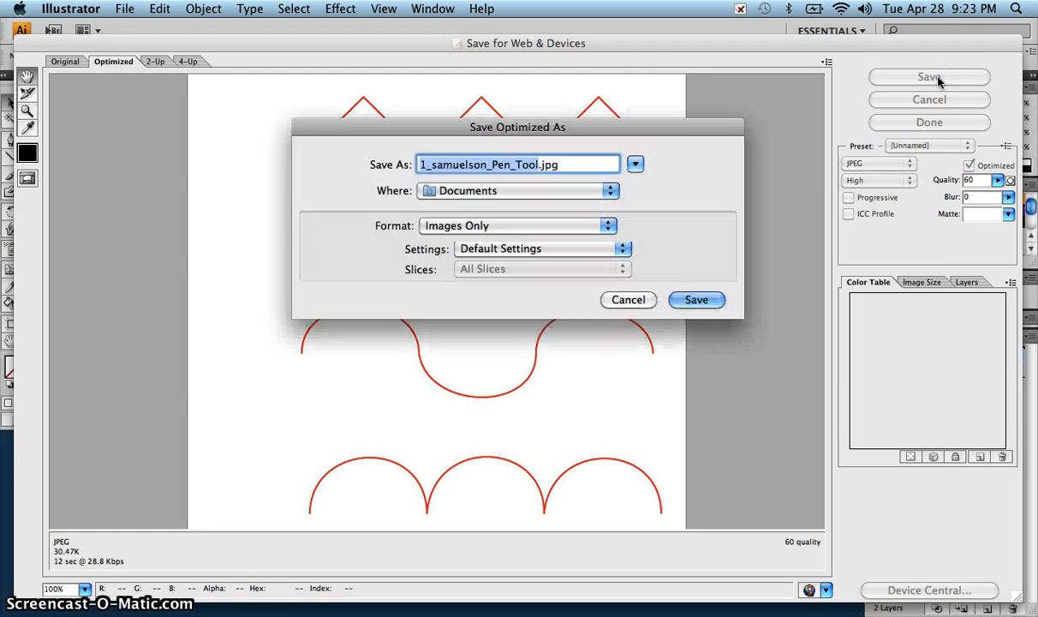
{"action": "left_click", "coordinate": [635, 164]}
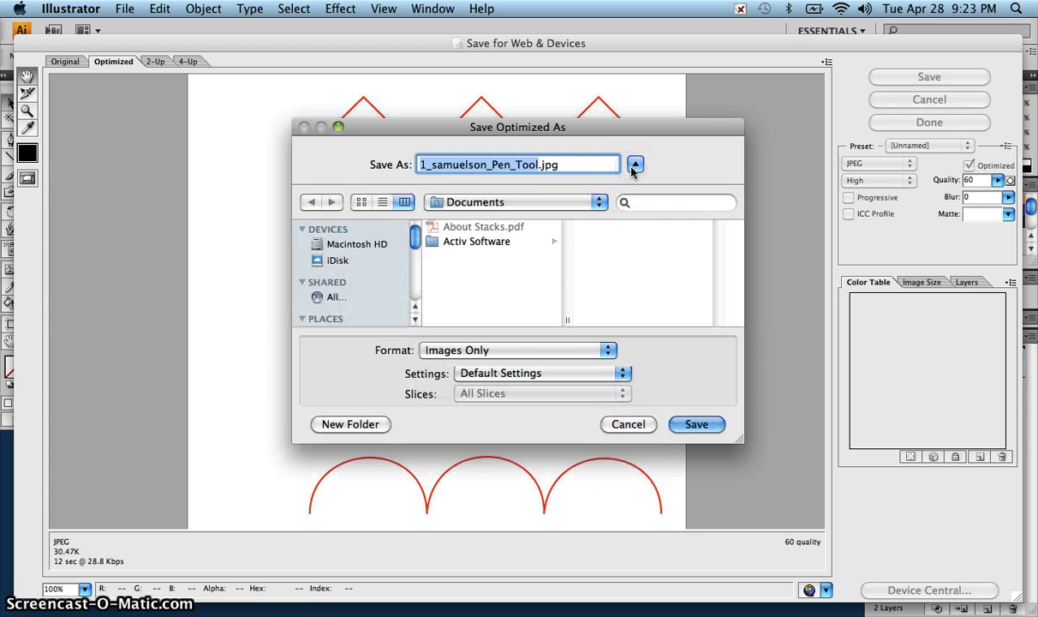
{"action": "left_click_drag", "start_coordinate": [413, 240], "coordinate": [414, 263]}
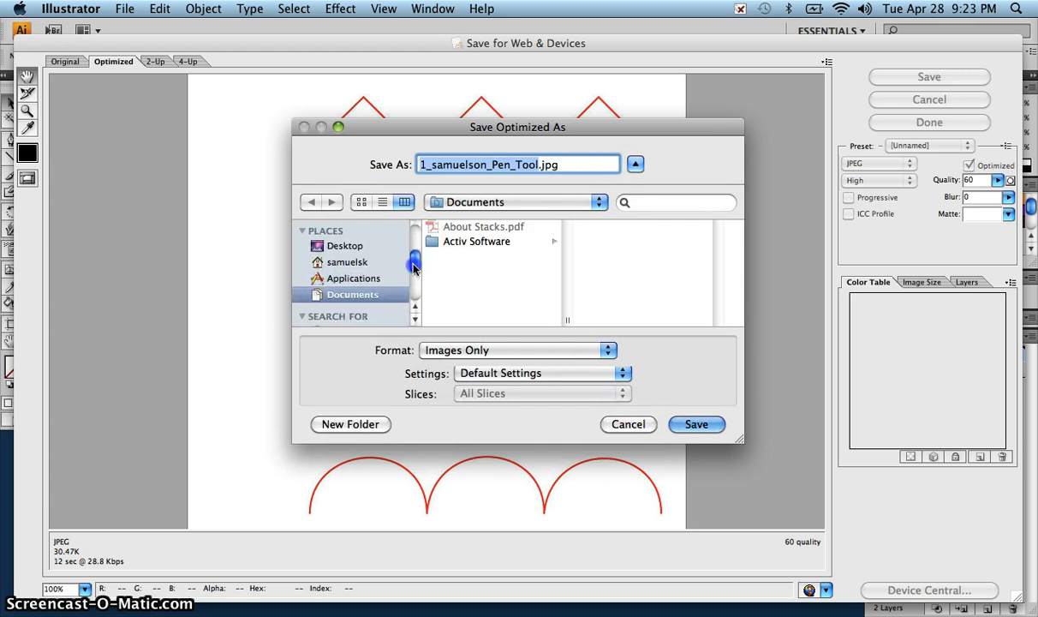
{"action": "left_click", "coordinate": [335, 234]}
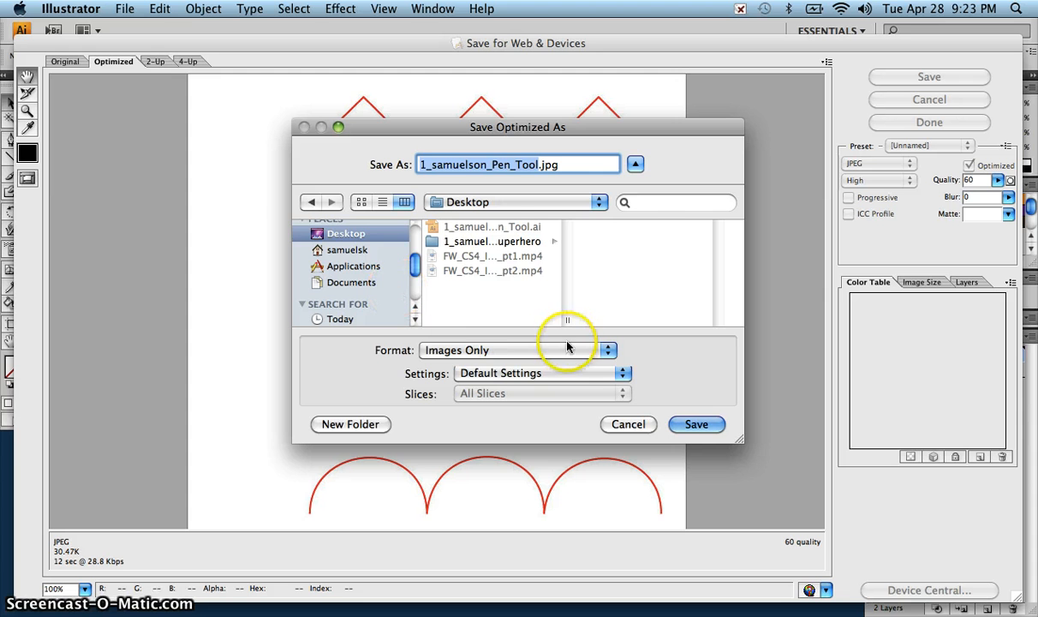
{"action": "left_click", "coordinate": [698, 426]}
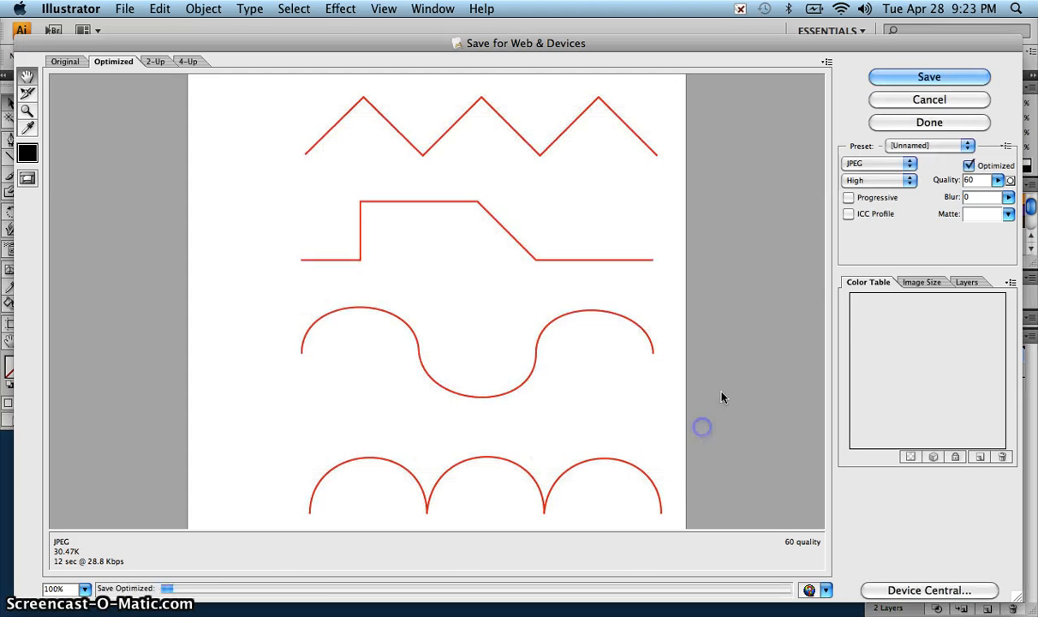